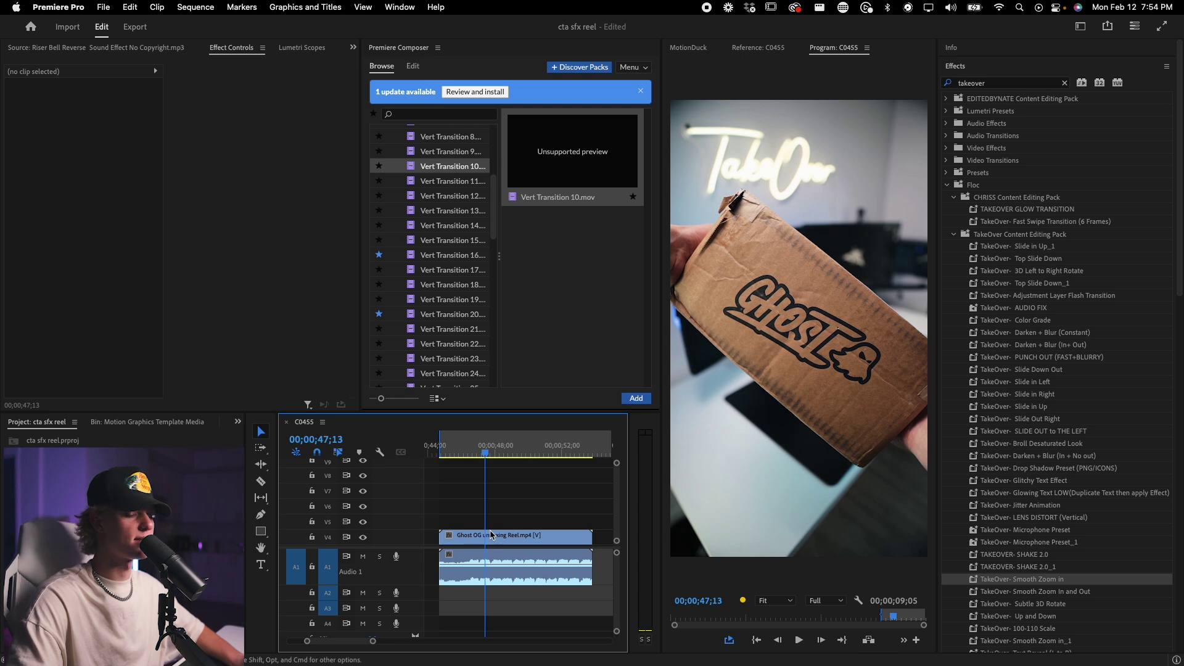
Select the unboxing clip and type a 'ghost' text graphic onto the video frame
{"action": "left_click", "coordinate": [492, 536]}
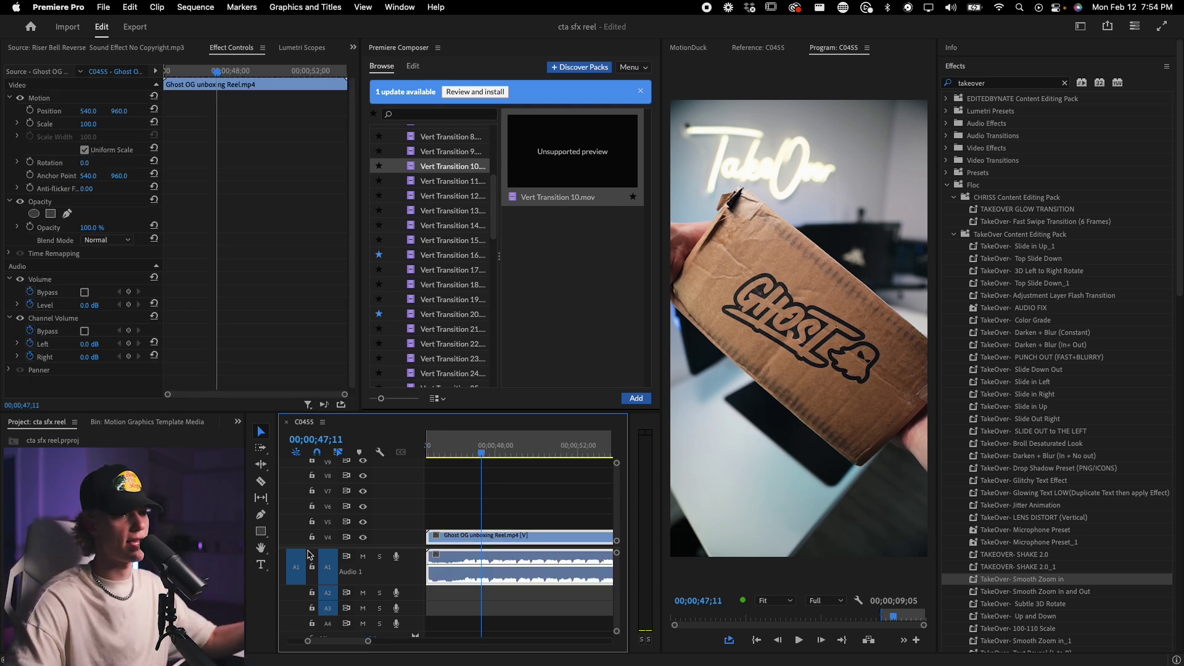
{"action": "left_click", "coordinate": [261, 565]}
{"action": "left_click", "coordinate": [762, 333]}
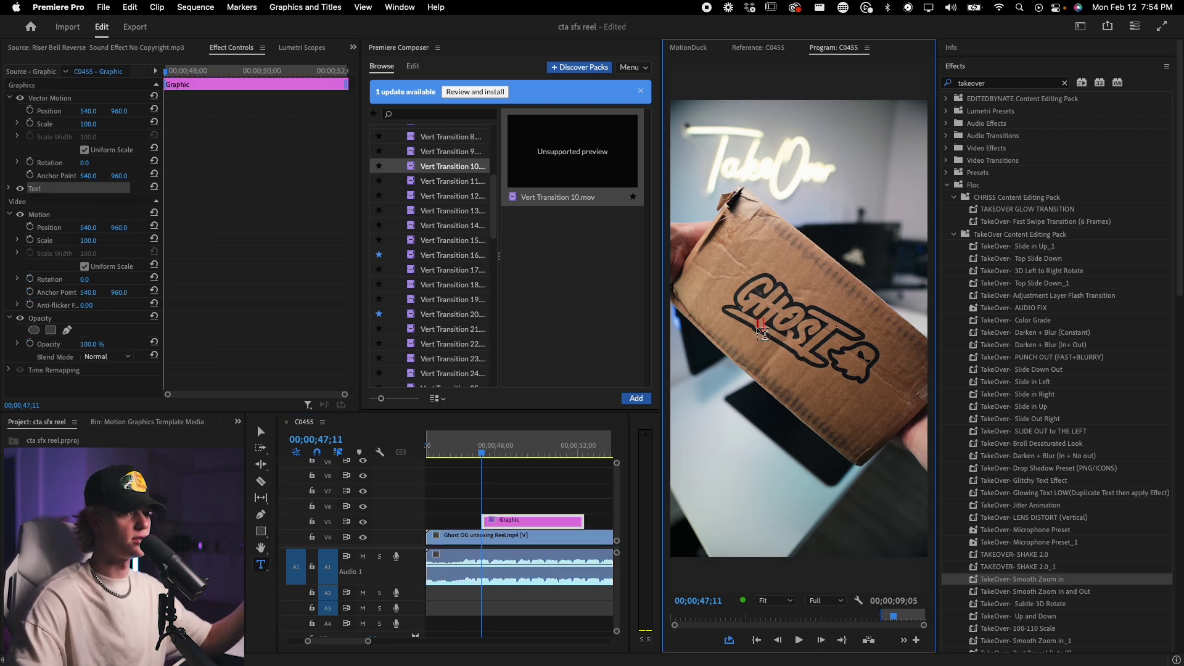
{"action": "type", "text": "ghost"}
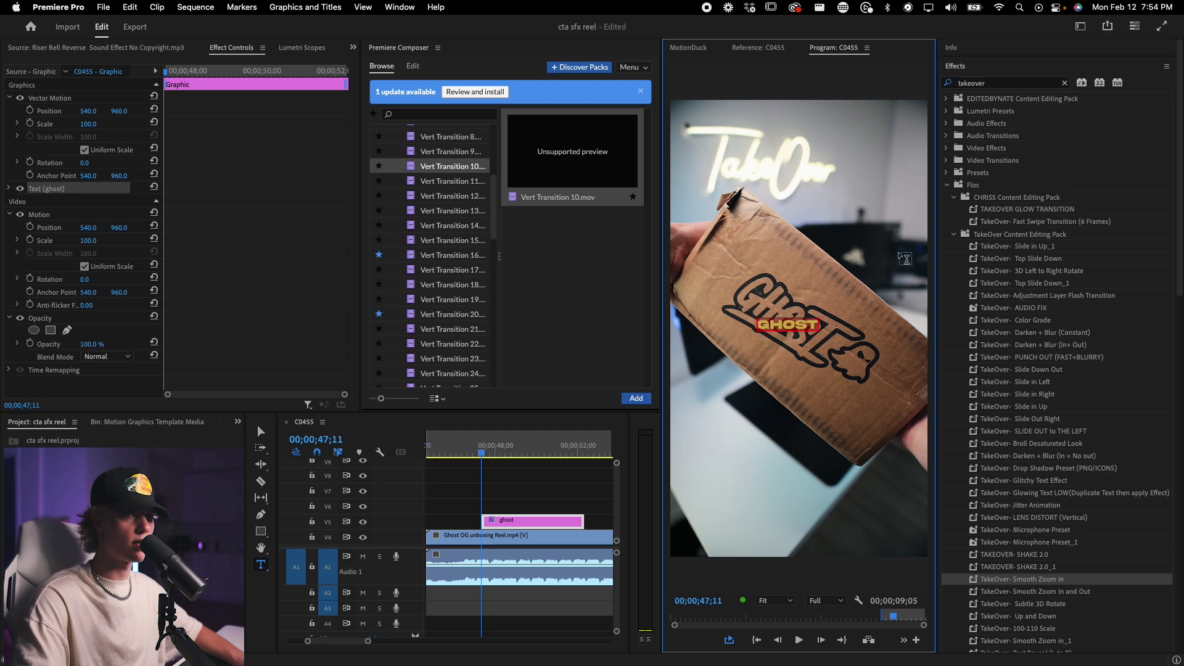
Center-align the GHOST text and centre it horizontally and vertically in the frame
{"action": "left_click", "coordinate": [972, 69]}
{"action": "left_click", "coordinate": [984, 87]}
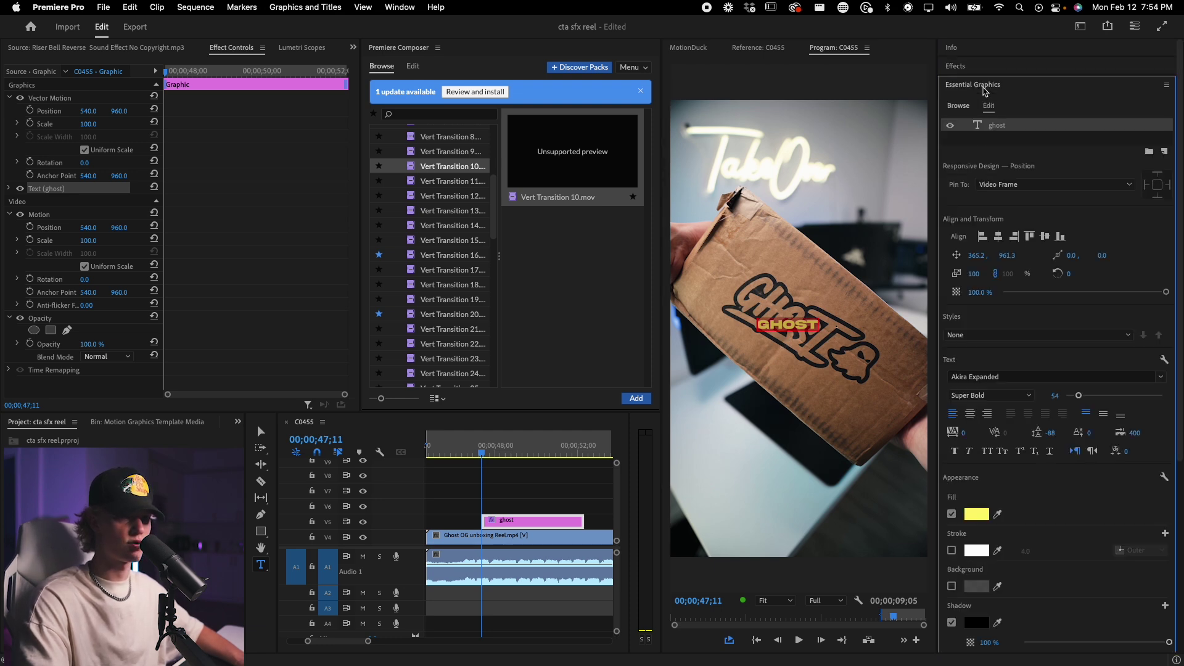
{"action": "left_click", "coordinate": [970, 413]}
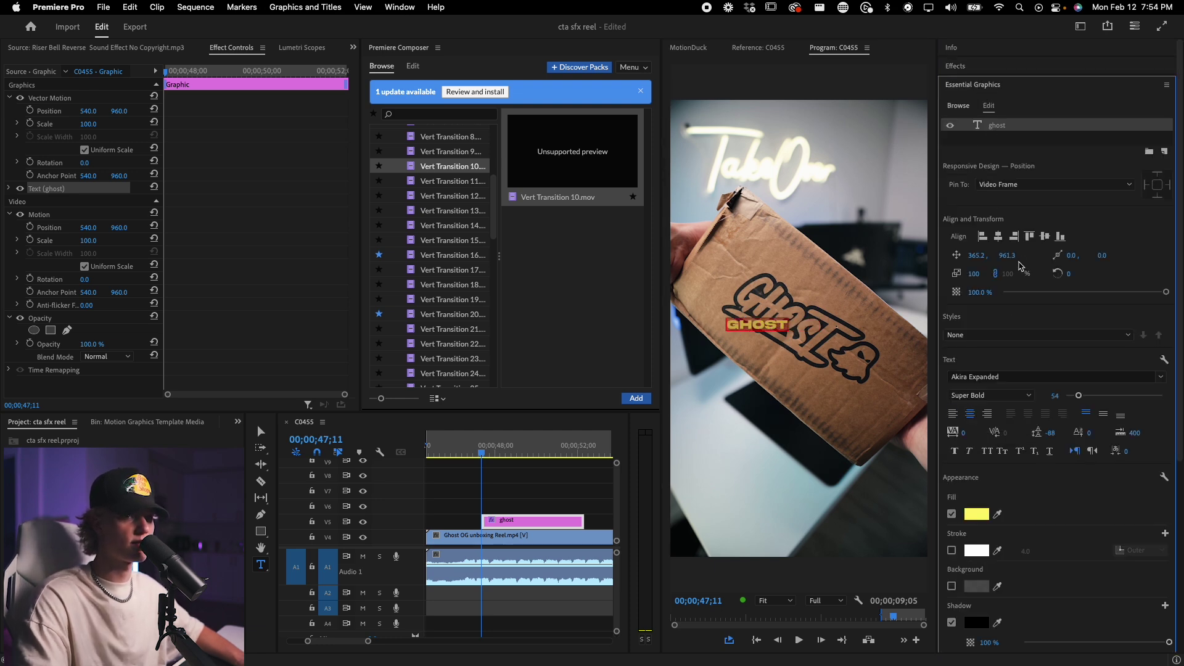
{"action": "left_click", "coordinate": [1003, 238]}
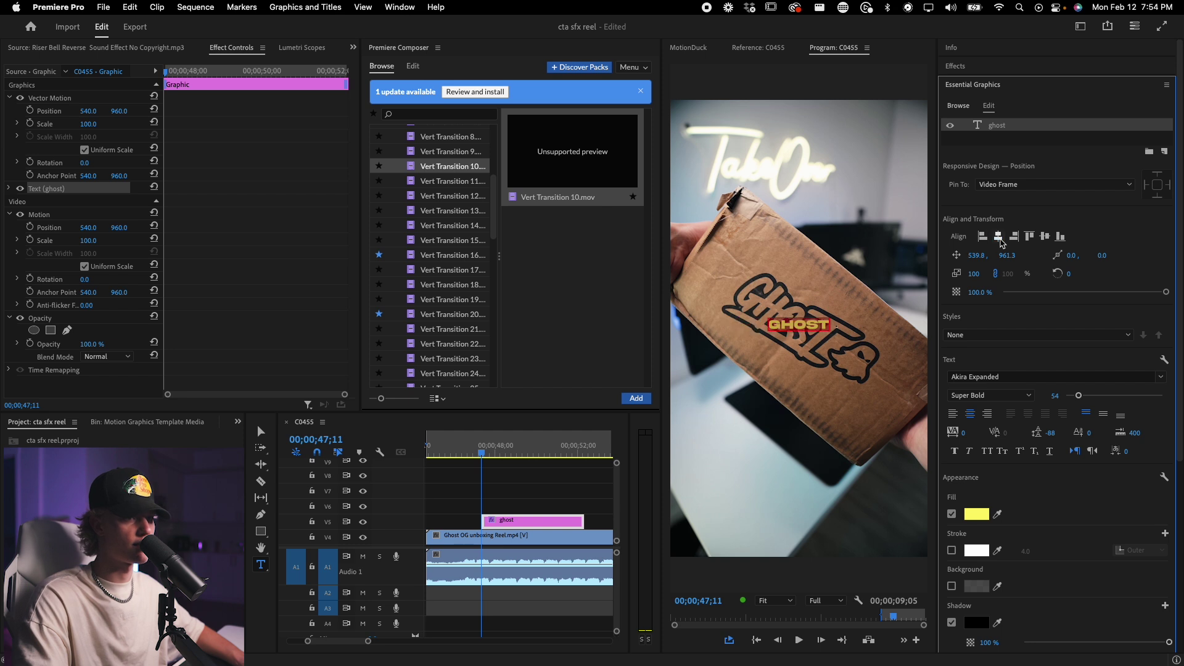
{"action": "left_click", "coordinate": [1044, 236]}
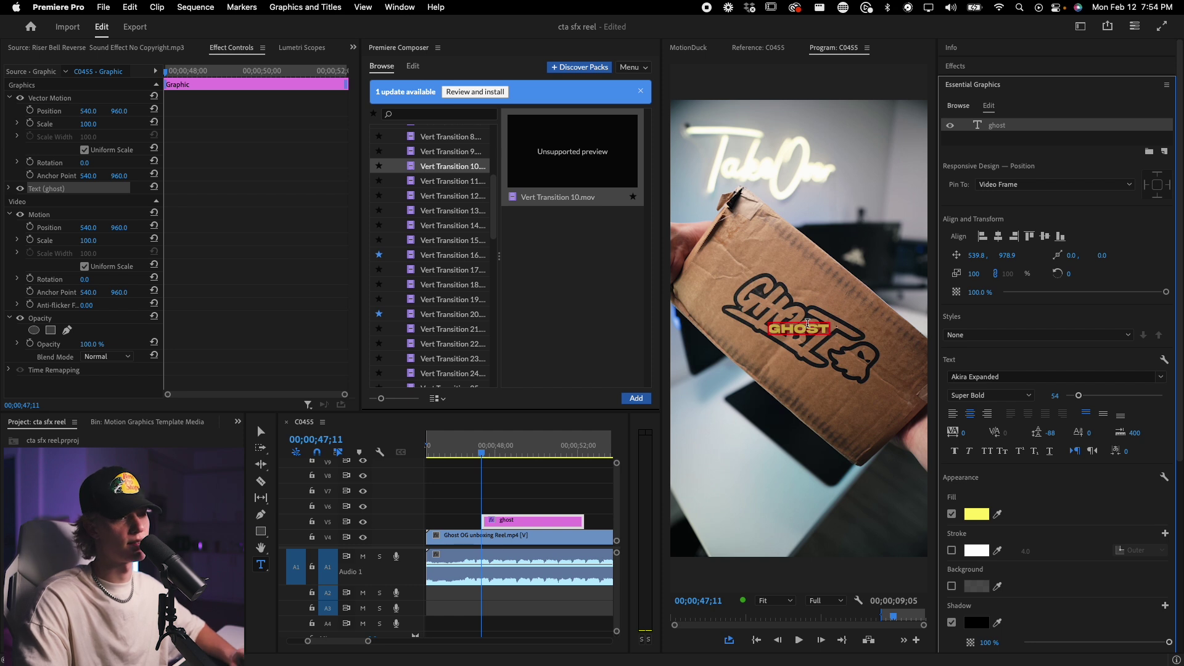
Keep the yellow fill and enlarge the GHOST text from size 54 to 122
{"action": "left_click", "coordinate": [976, 513]}
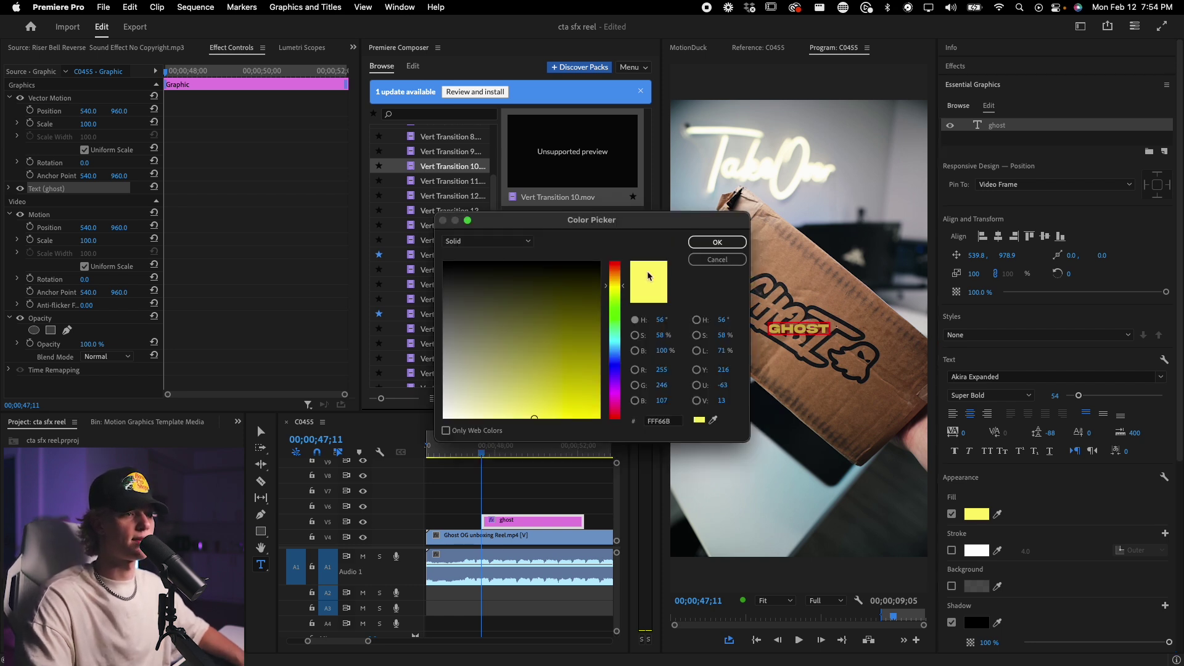
{"action": "left_click", "coordinate": [715, 242]}
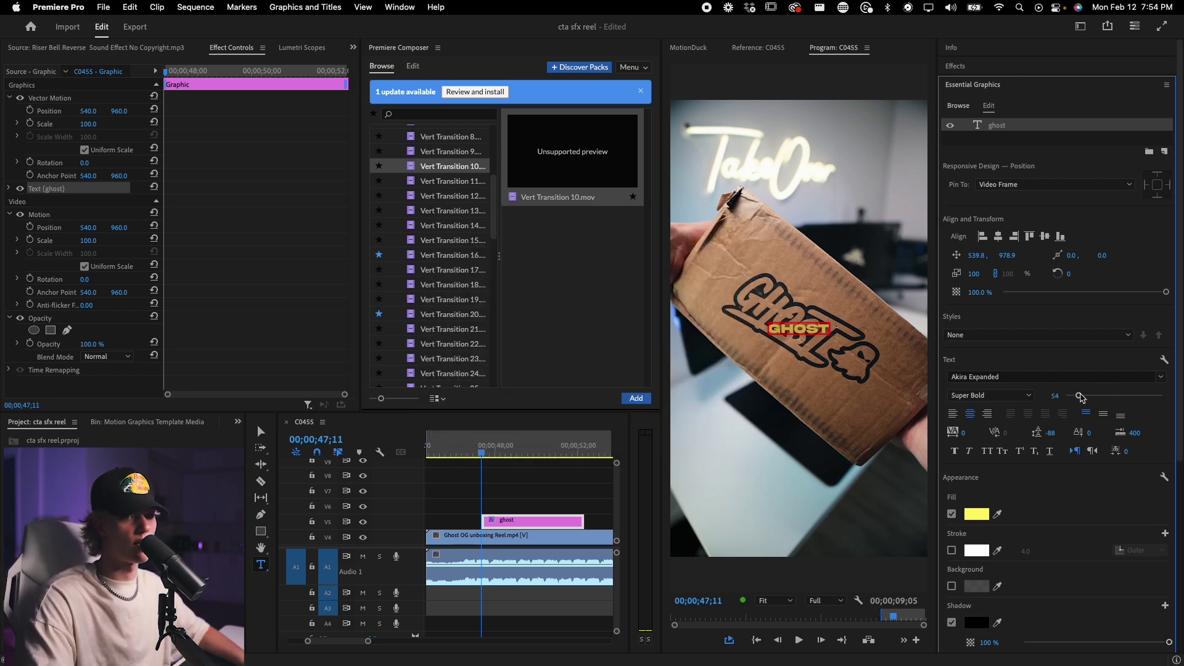
{"action": "left_click_drag", "start_coordinate": [1080, 398], "coordinate": [1096, 399]}
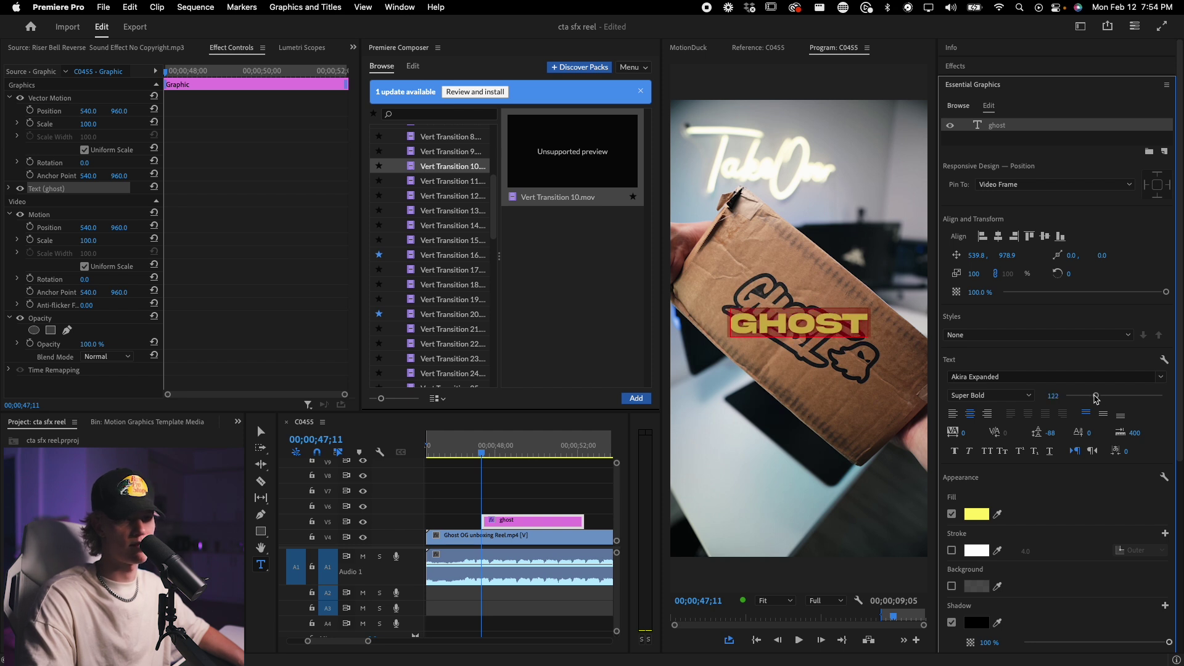
{"action": "scroll", "coordinate": [1036, 549], "scroll_direction": "down", "scroll_amount": 1}
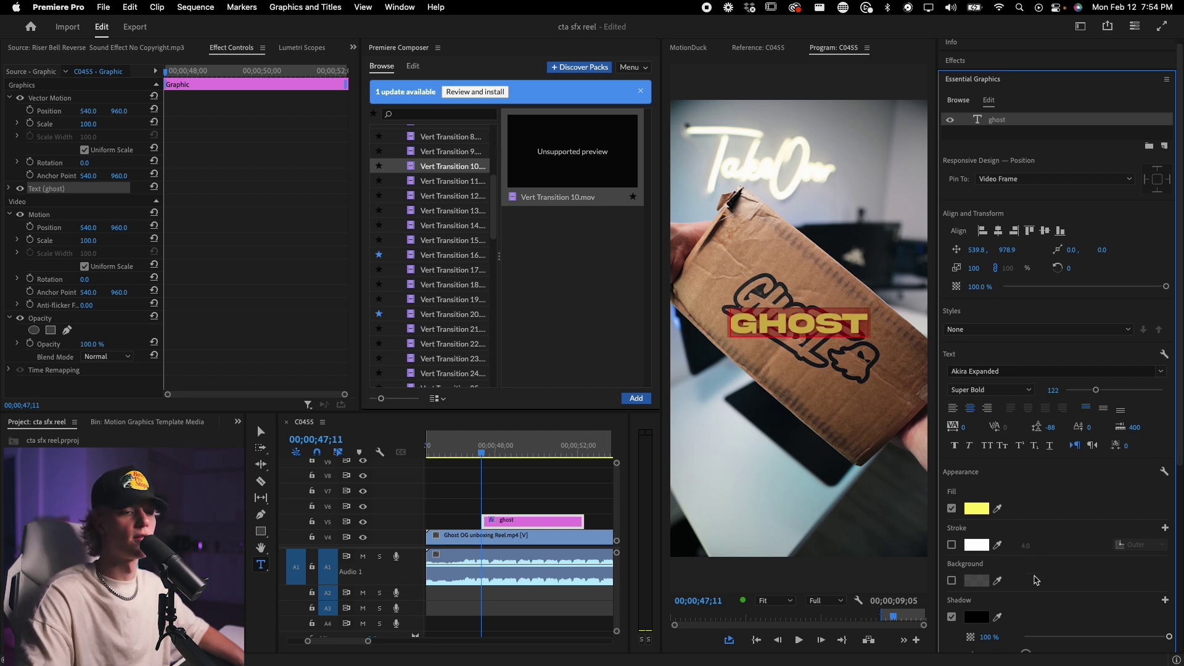
{"action": "scroll", "coordinate": [1036, 579], "scroll_direction": "down", "scroll_amount": 1}
{"action": "left_click", "coordinate": [804, 325]}
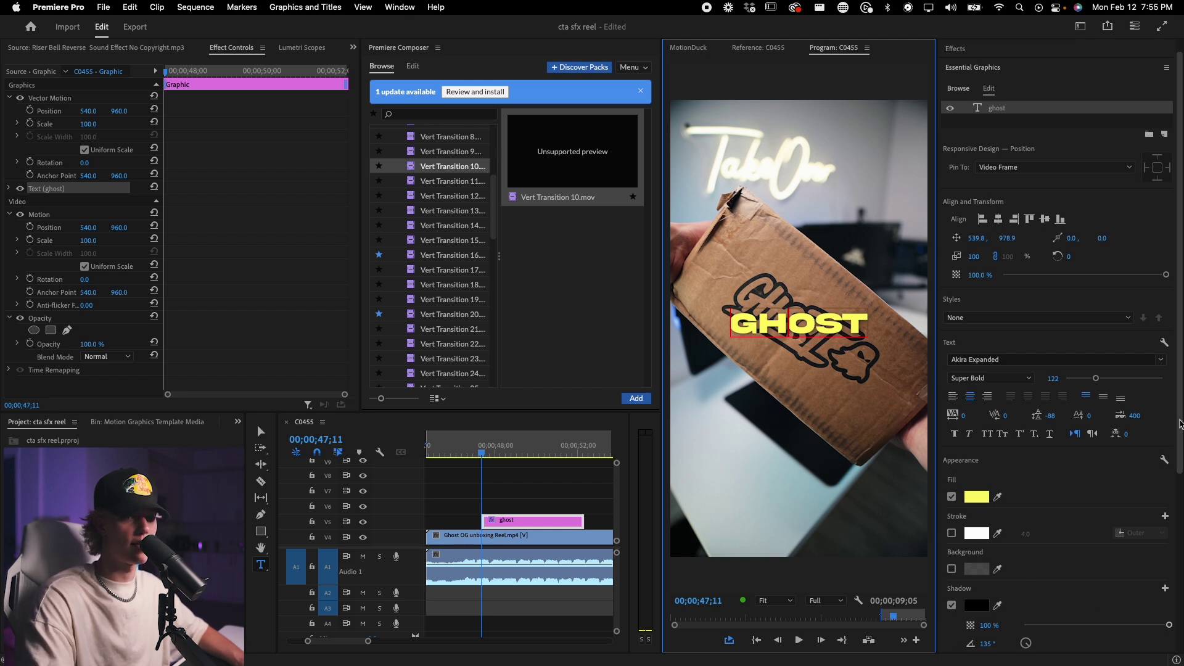
{"action": "scroll", "coordinate": [1182, 501], "scroll_direction": "down", "scroll_amount": 5}
{"action": "scroll", "coordinate": [1182, 501], "scroll_direction": "down", "scroll_amount": 1}
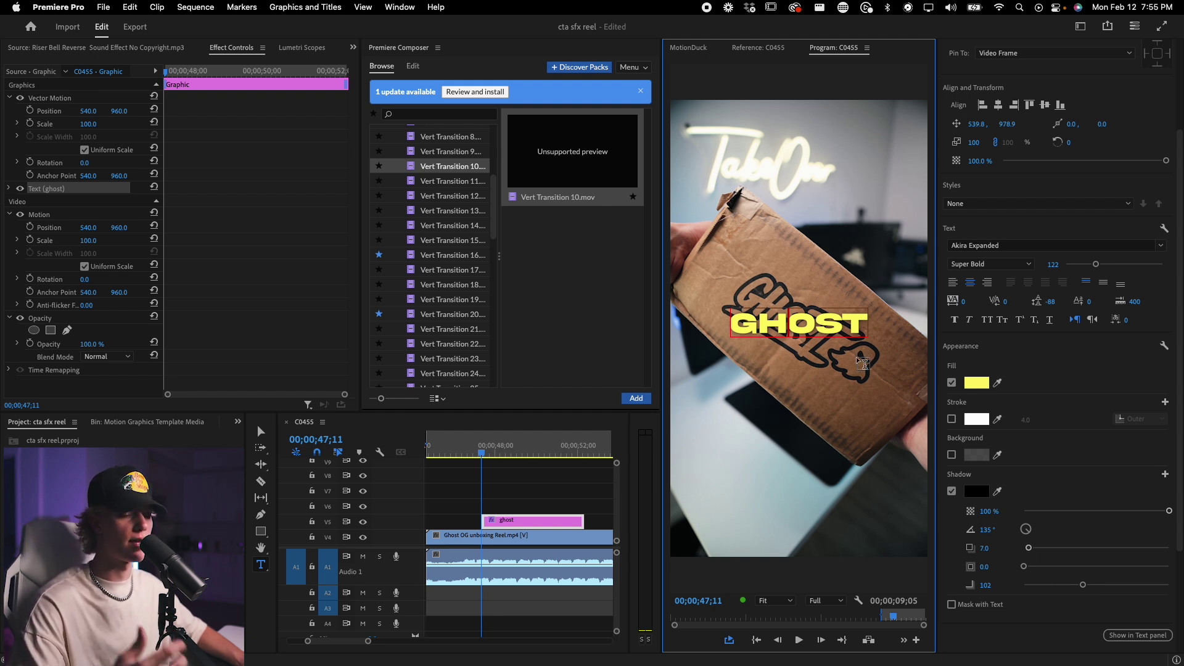
{"action": "left_click", "coordinate": [952, 492]}
{"action": "left_click", "coordinate": [952, 491]}
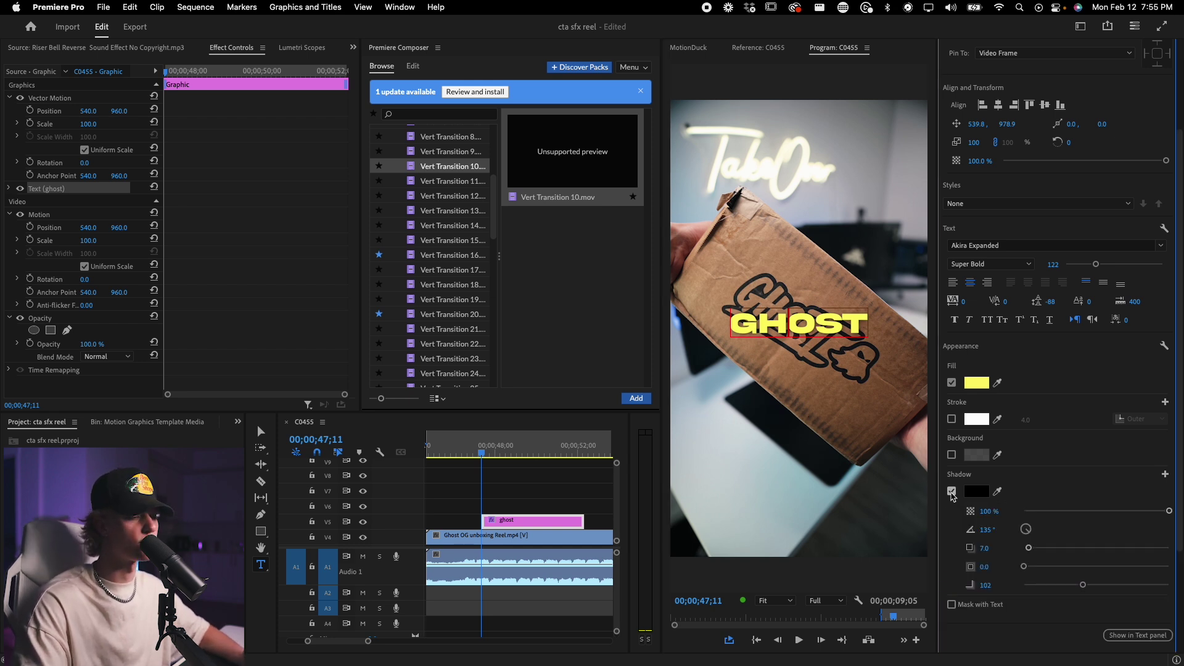
{"action": "left_click", "coordinate": [524, 521]}
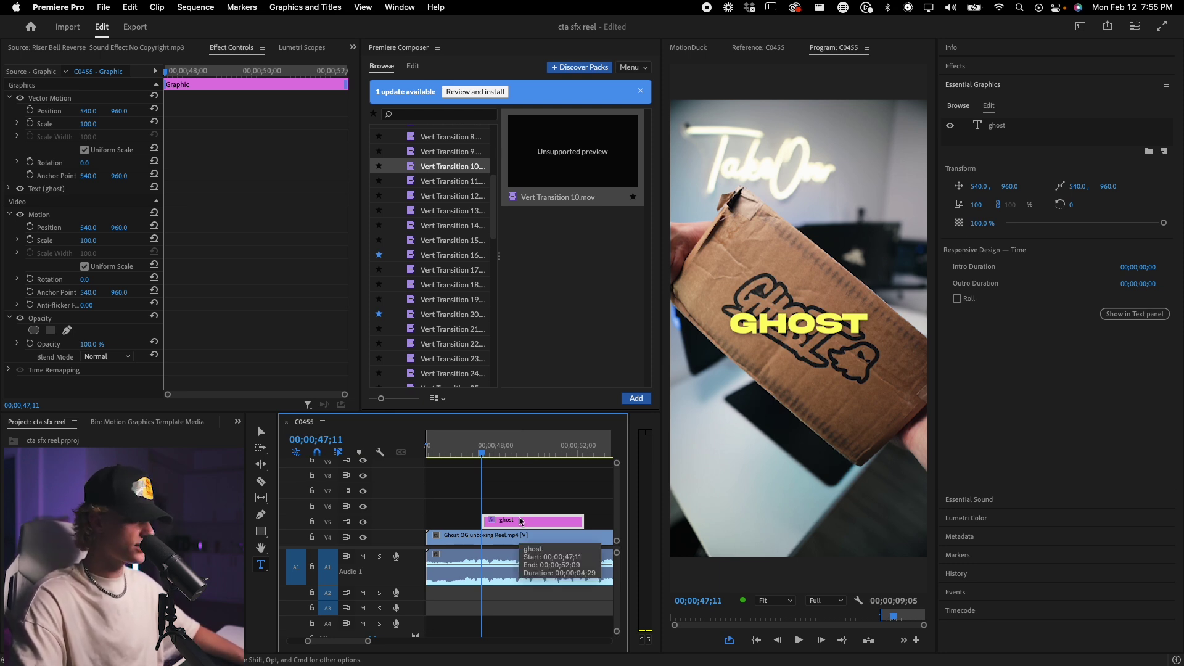
Drag a duplicate of the ghost title upward, then delete that duplicate
{"action": "left_click_drag", "start_coordinate": [521, 521], "coordinate": [521, 507]}
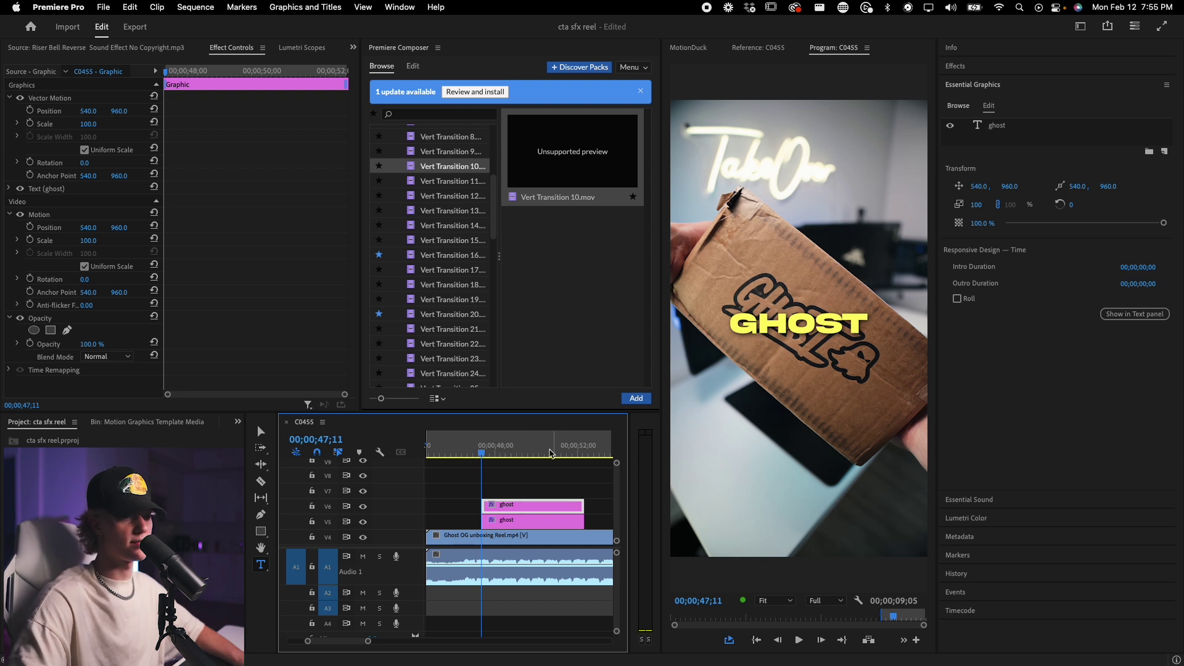
{"action": "right_click", "coordinate": [527, 507]}
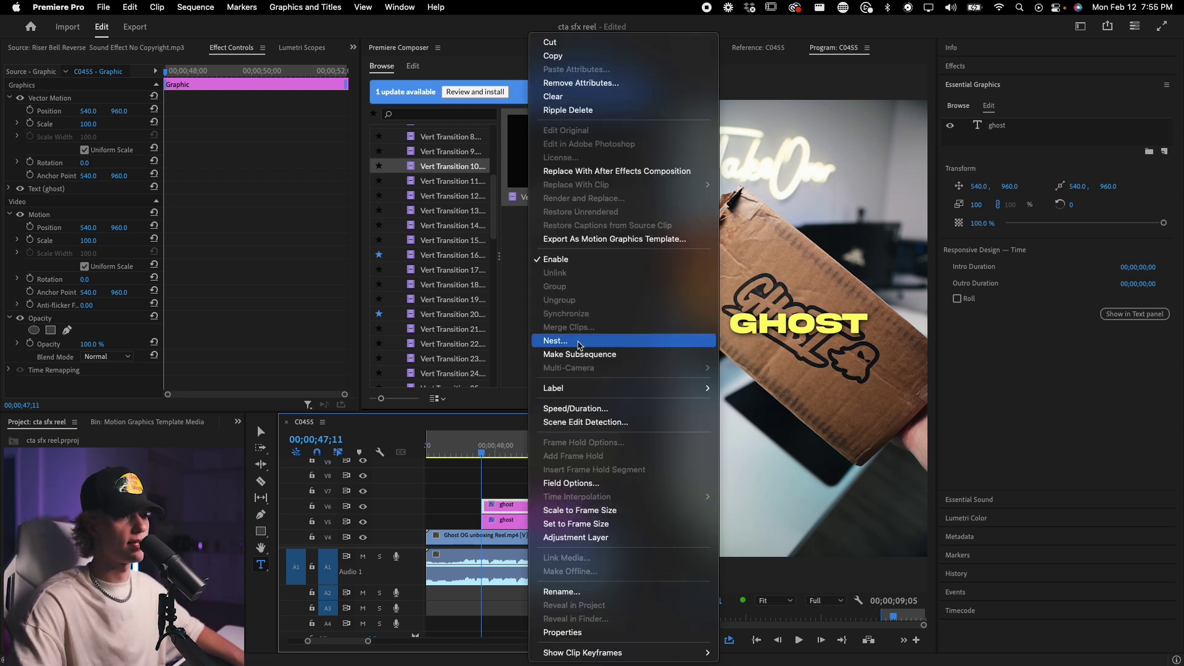
{"action": "left_click", "coordinate": [550, 42]}
Copy the ghost title clip and paste it onto V6, aligned above the original
{"action": "right_click", "coordinate": [516, 521]}
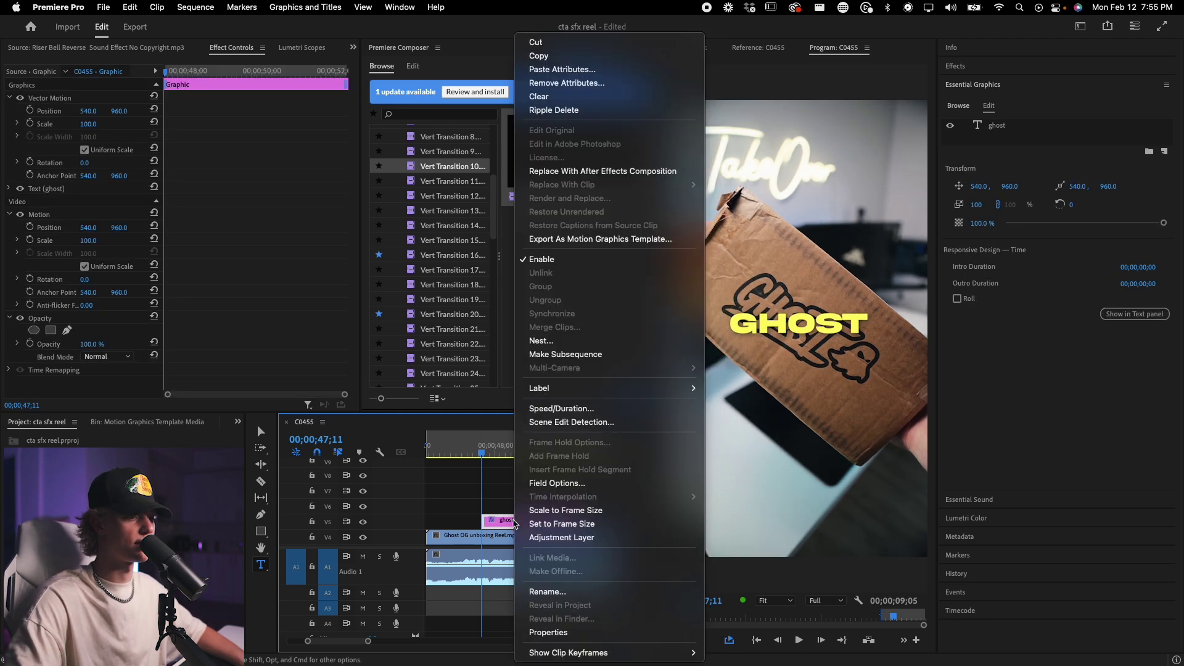
{"action": "left_click", "coordinate": [538, 56]}
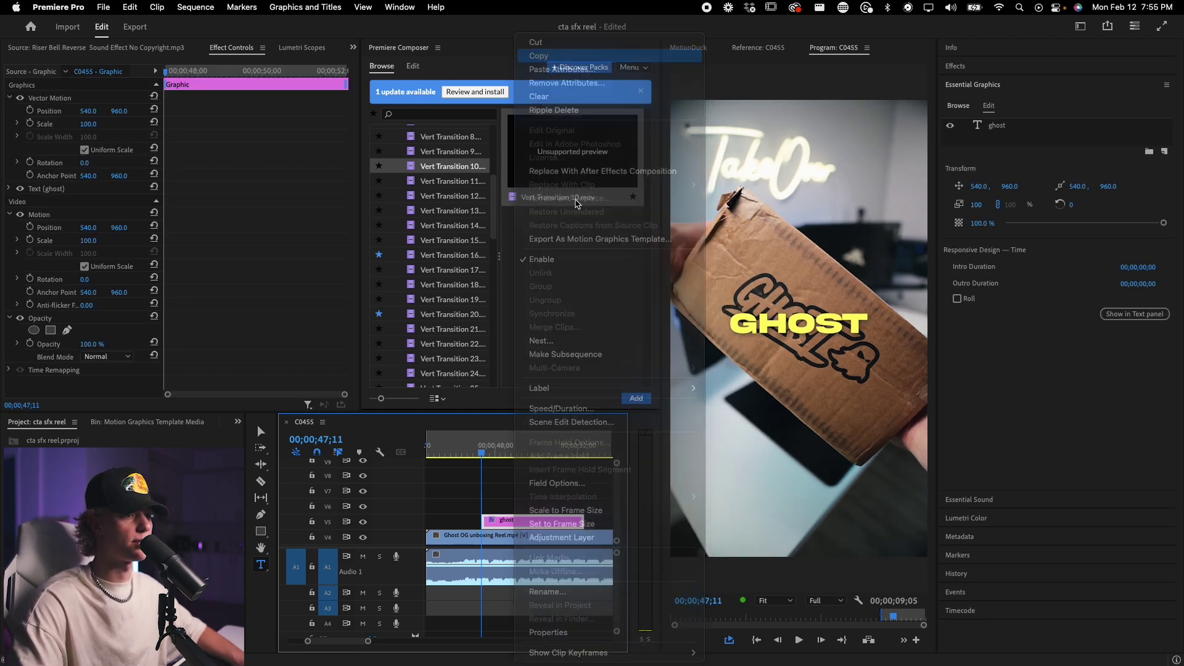
{"action": "left_click", "coordinate": [587, 445]}
{"action": "key", "text": "minus"}
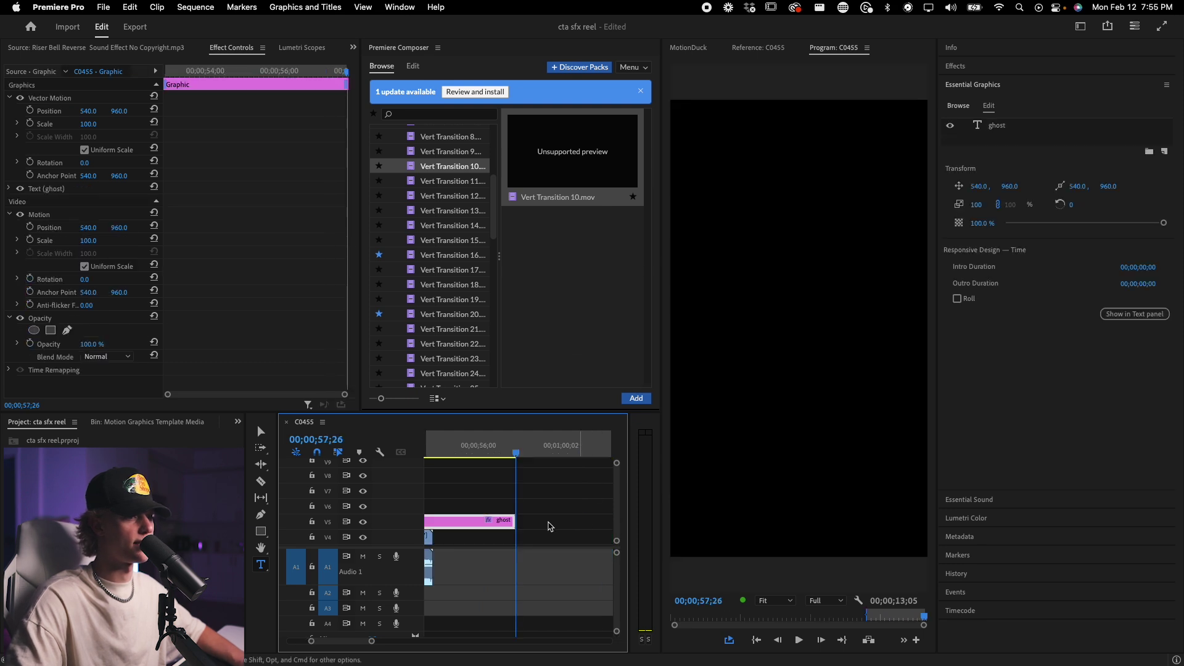
{"action": "key", "text": "super+v"}
{"action": "left_click_drag", "start_coordinate": [538, 523], "coordinate": [464, 505]}
{"action": "left_click", "coordinate": [456, 445]}
{"action": "key", "text": "equal"}
Apply Gaussian Blur to the upper ghost title copy and set Blurriness to about 259
{"action": "left_click", "coordinate": [962, 66]}
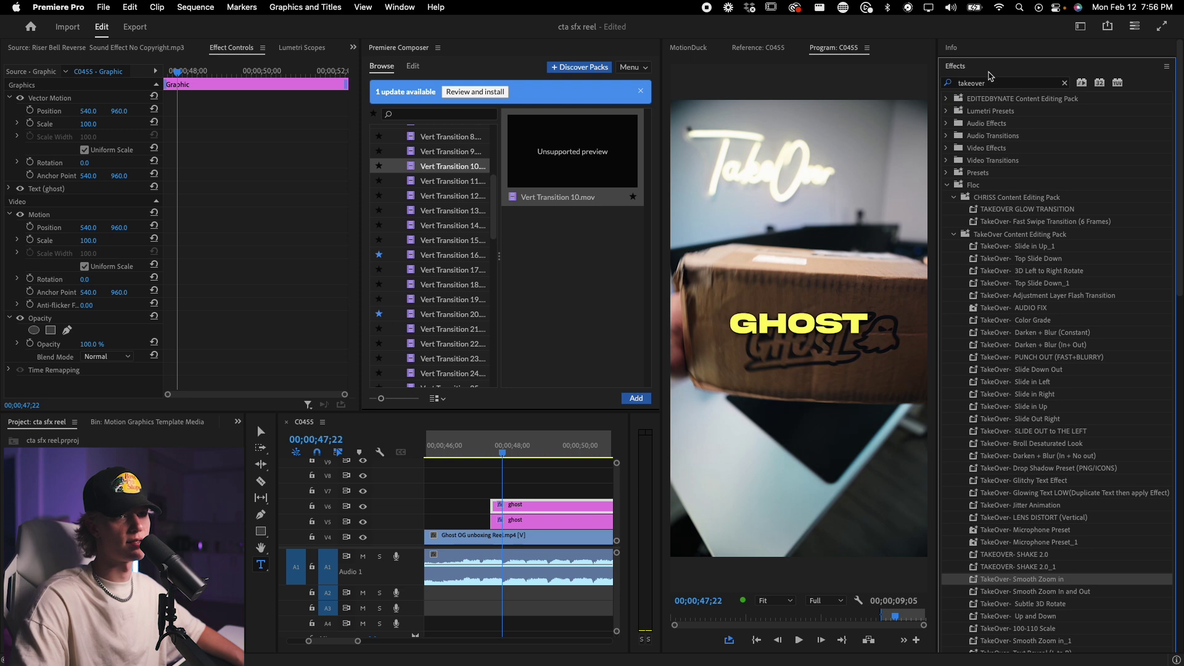
{"action": "left_click", "coordinate": [1005, 83]}
{"action": "type", "text": "gaussian"}
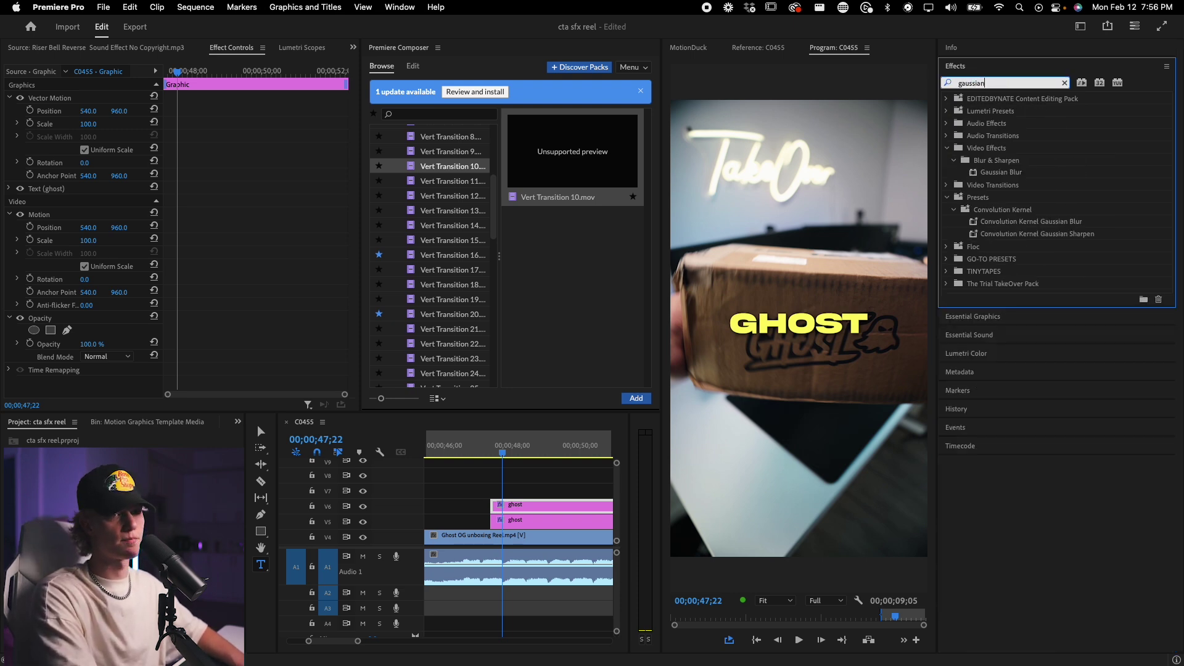
{"action": "left_click_drag", "start_coordinate": [1001, 172], "coordinate": [531, 513]}
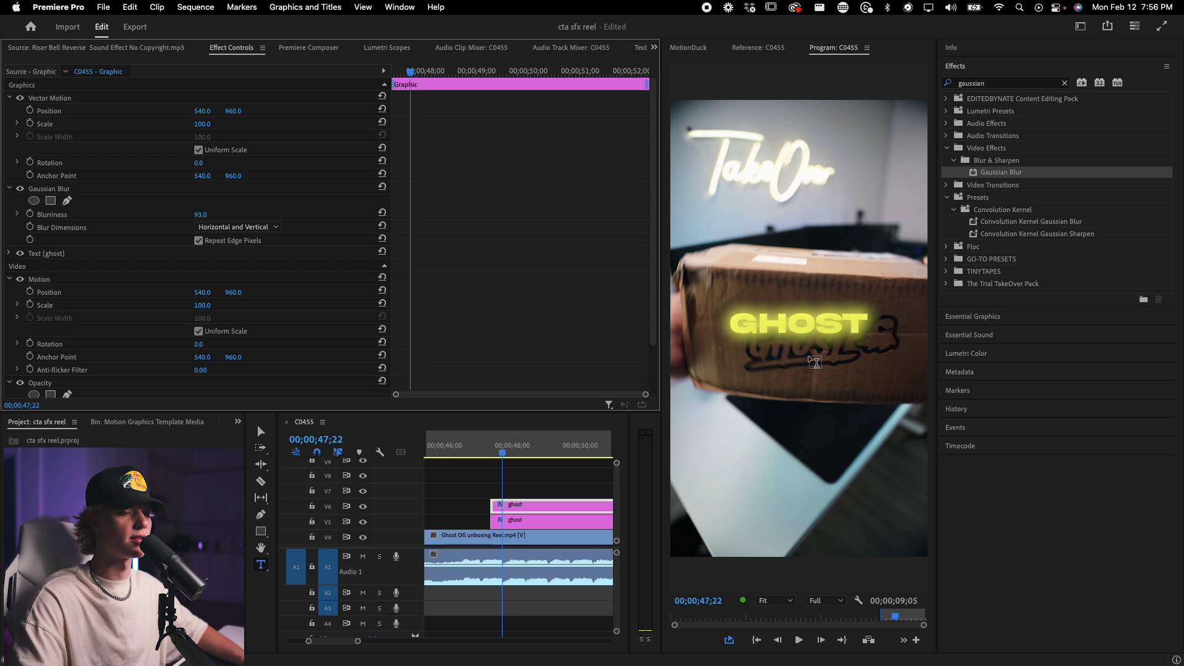
{"action": "left_click_drag", "start_coordinate": [200, 214], "coordinate": [205, 214]}
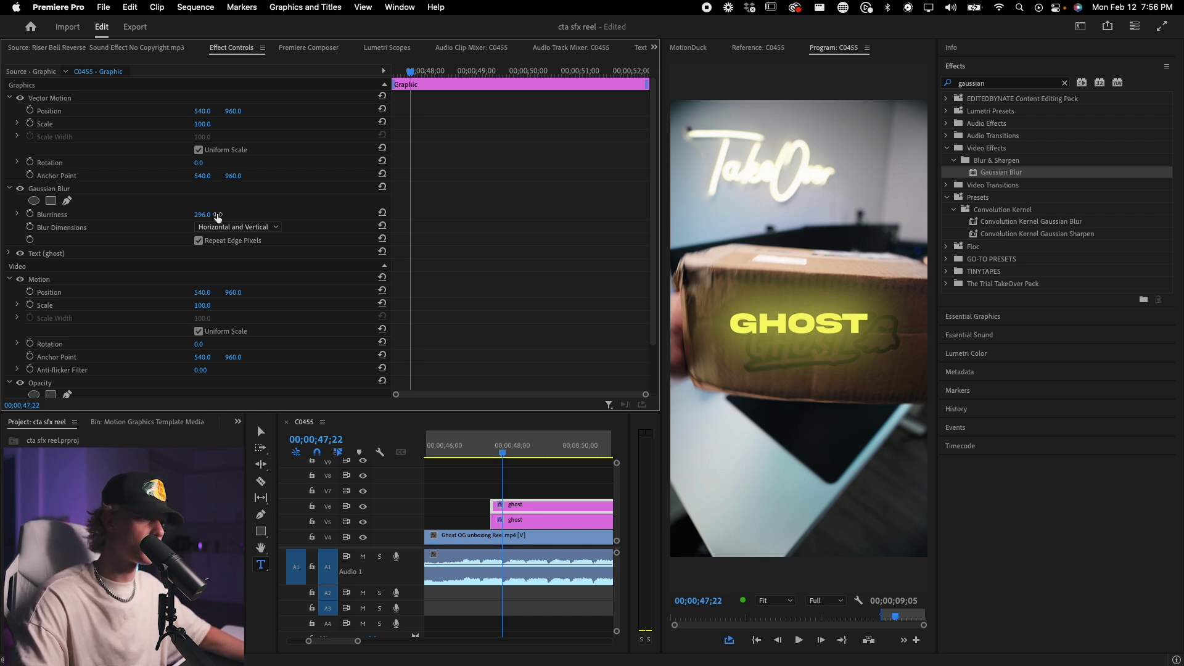
{"action": "left_click_drag", "start_coordinate": [213, 215], "coordinate": [212, 213]}
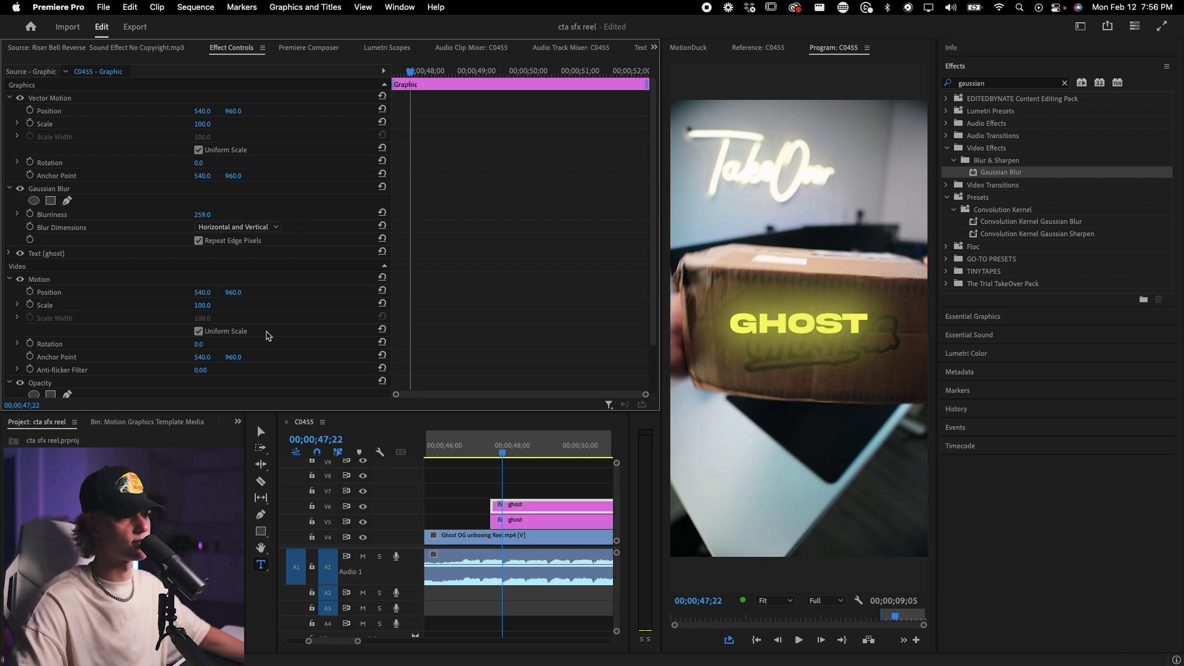
Scrub the blurred copy's Opacity down to 17%, then toggle it off to compare
{"action": "scroll", "coordinate": [142, 290], "scroll_direction": "down", "scroll_amount": 2}
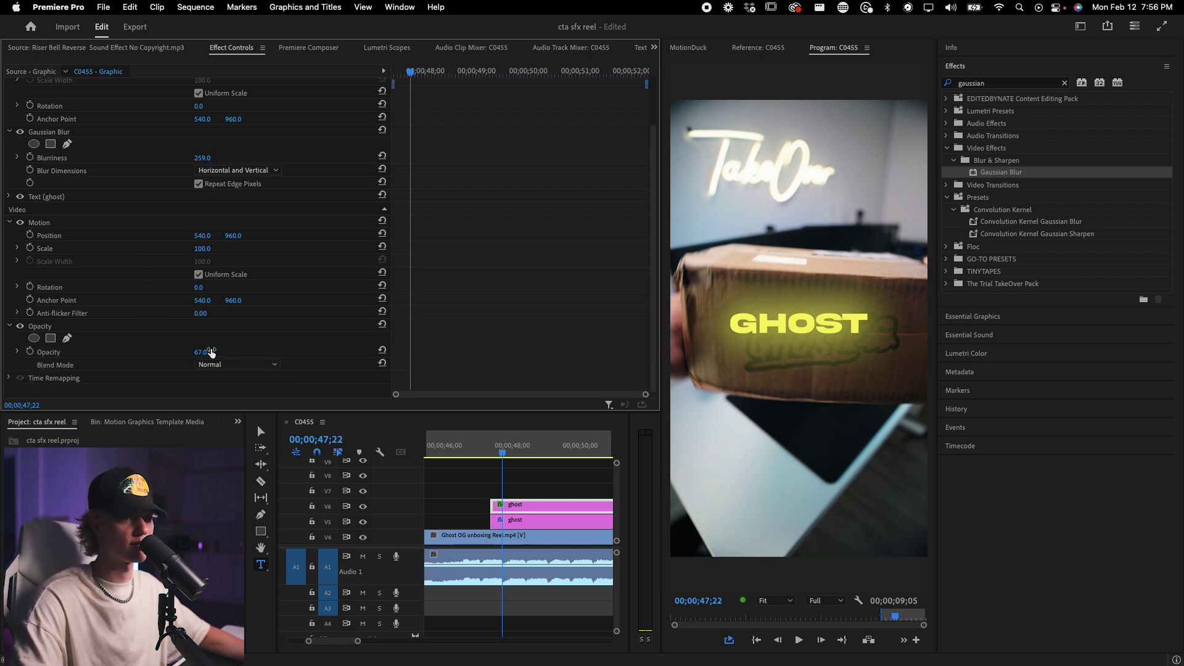
{"action": "left_click_drag", "start_coordinate": [214, 352], "coordinate": [204, 350]}
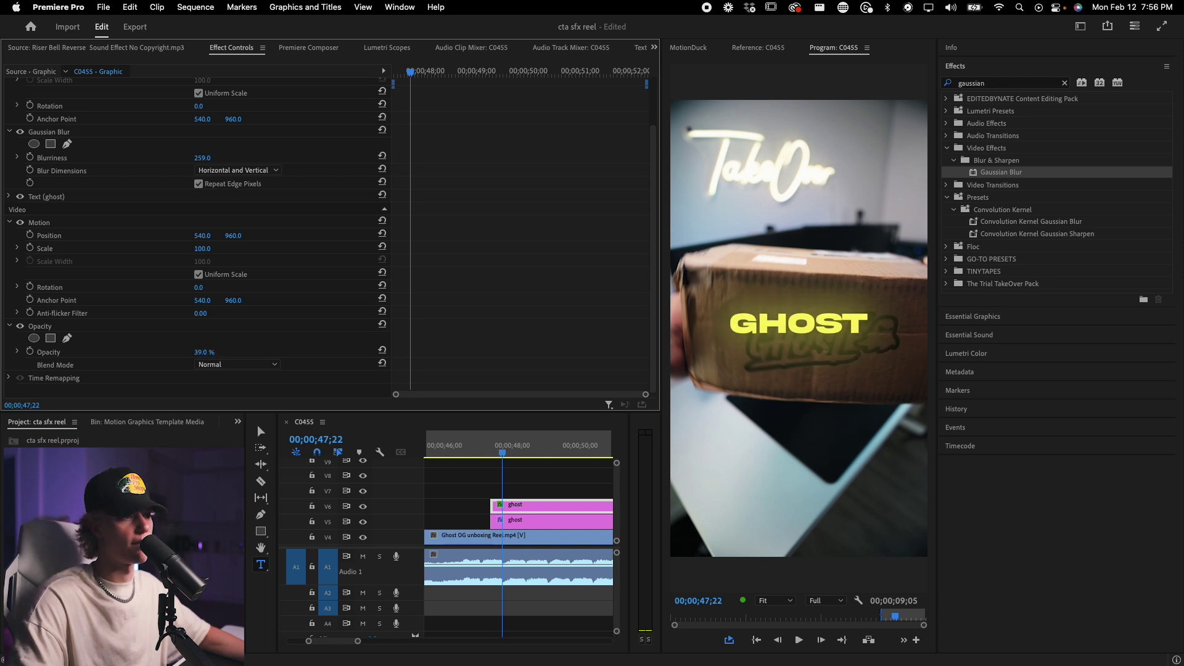
{"action": "left_click_drag", "start_coordinate": [212, 352], "coordinate": [211, 351]}
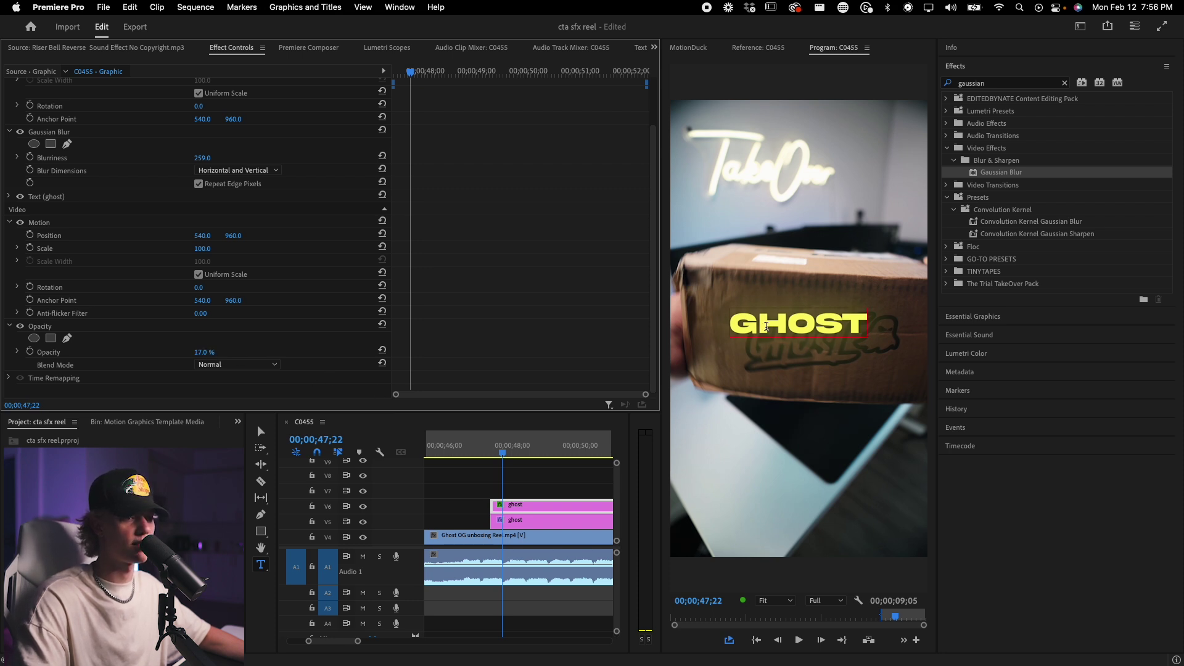
{"action": "left_click", "coordinate": [528, 506]}
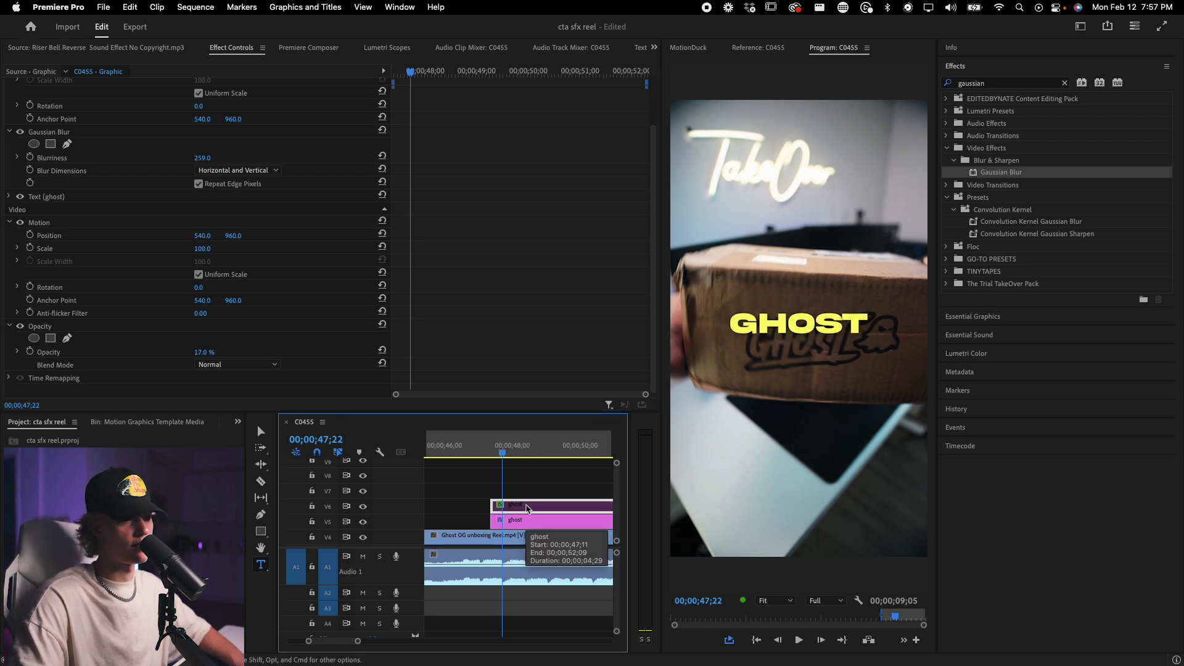
Re-enable the glow copy, set the GHOST text fill to white (FFFFFF), and reselect the V6 clip
{"action": "key", "text": "shift+super+e"}
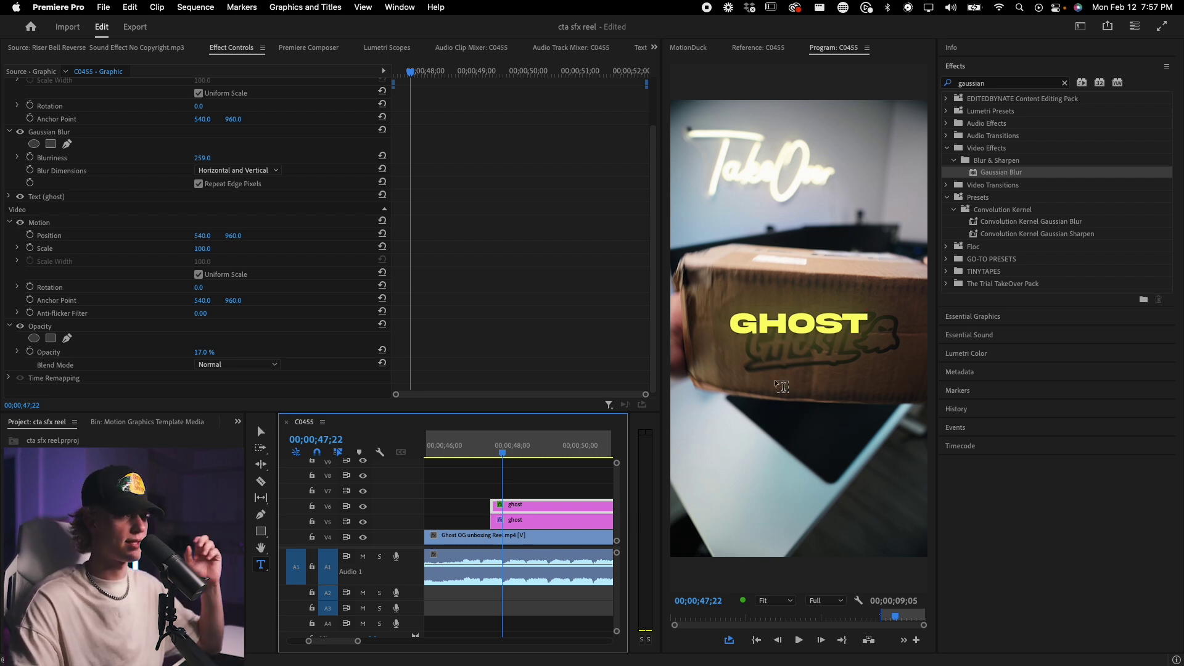
{"action": "left_click", "coordinate": [989, 317]}
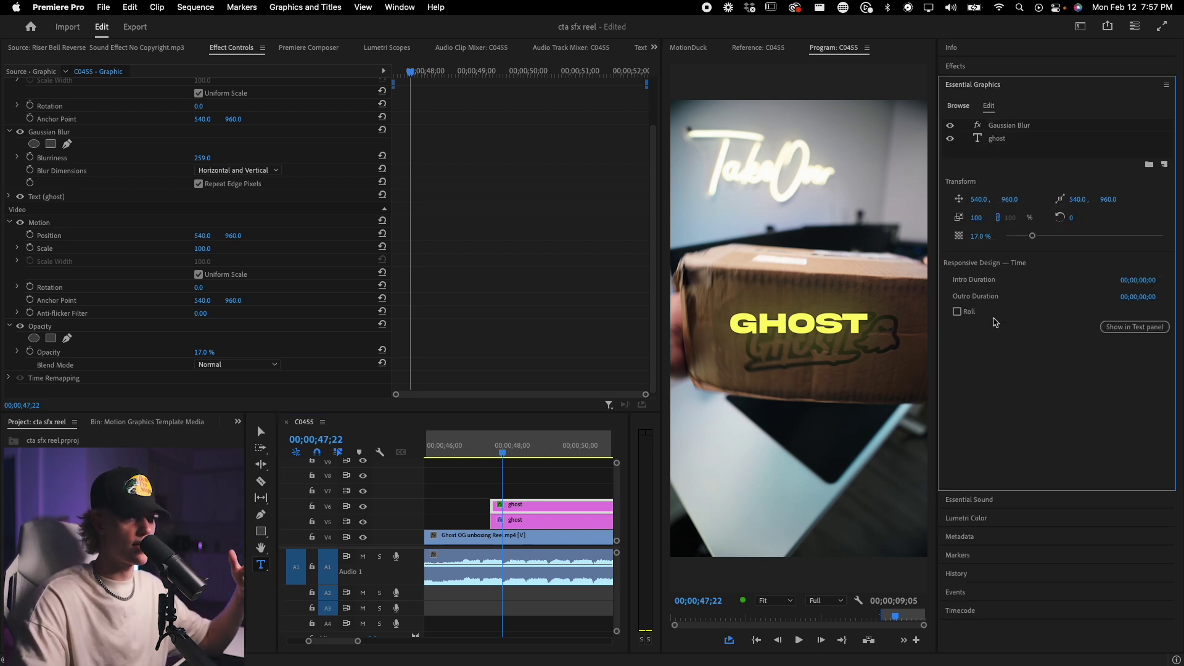
{"action": "left_click", "coordinate": [1002, 139]}
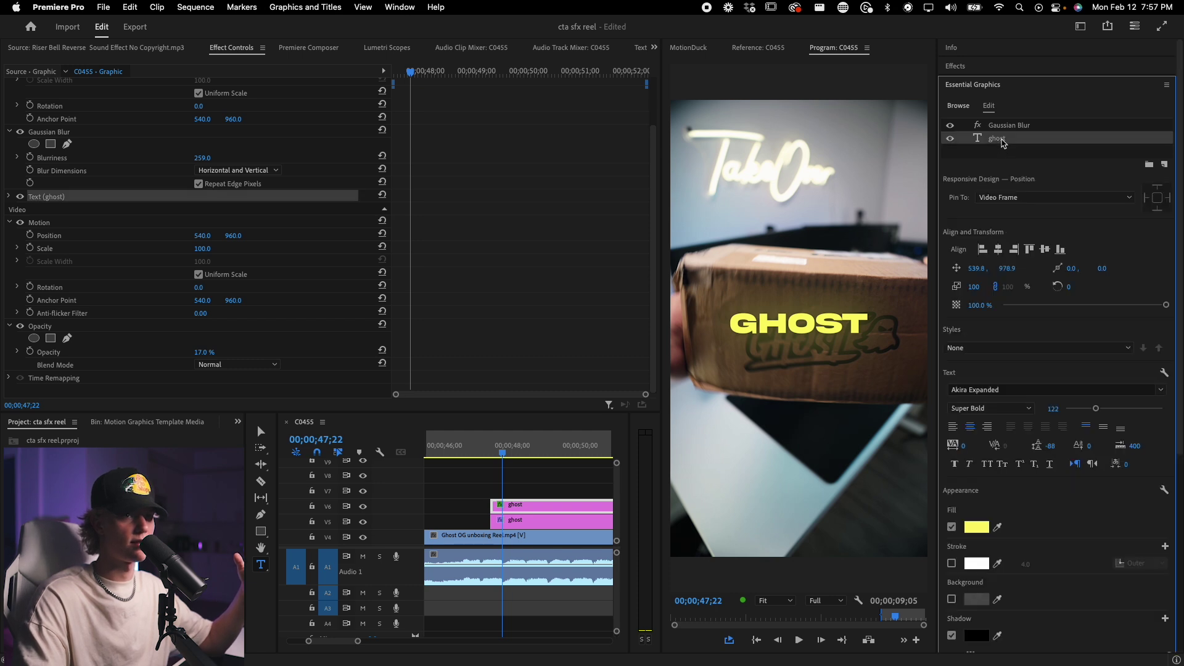
{"action": "left_click", "coordinate": [976, 526]}
{"action": "left_click_drag", "start_coordinate": [491, 365], "coordinate": [428, 436]}
{"action": "left_click", "coordinate": [717, 242]}
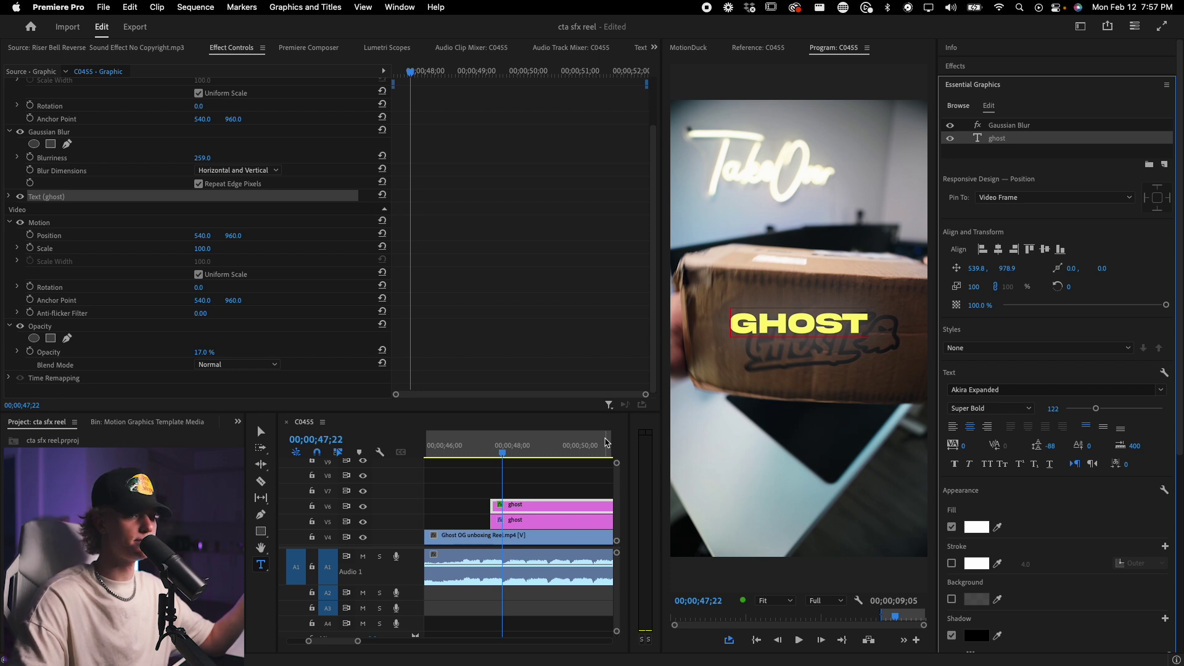
{"action": "left_click", "coordinate": [540, 495]}
{"action": "left_click", "coordinate": [543, 506]}
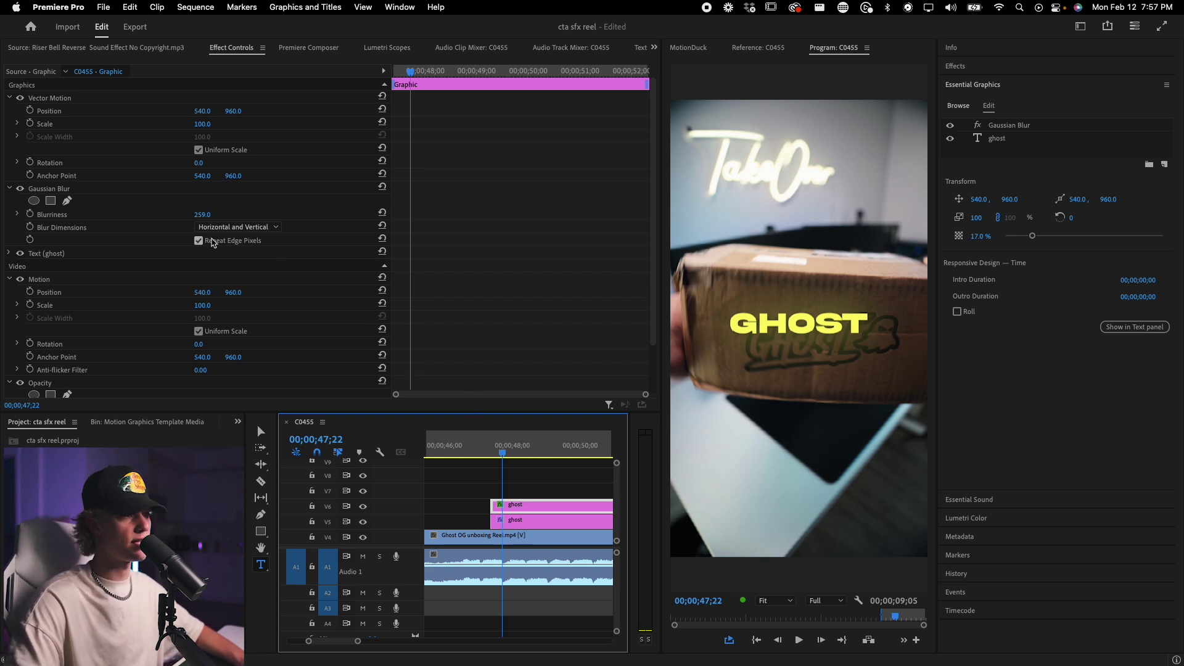
Save Gaussian Blur and Opacity as the preset 'Text glow preset - Double glow'
{"action": "left_click", "coordinate": [66, 191]}
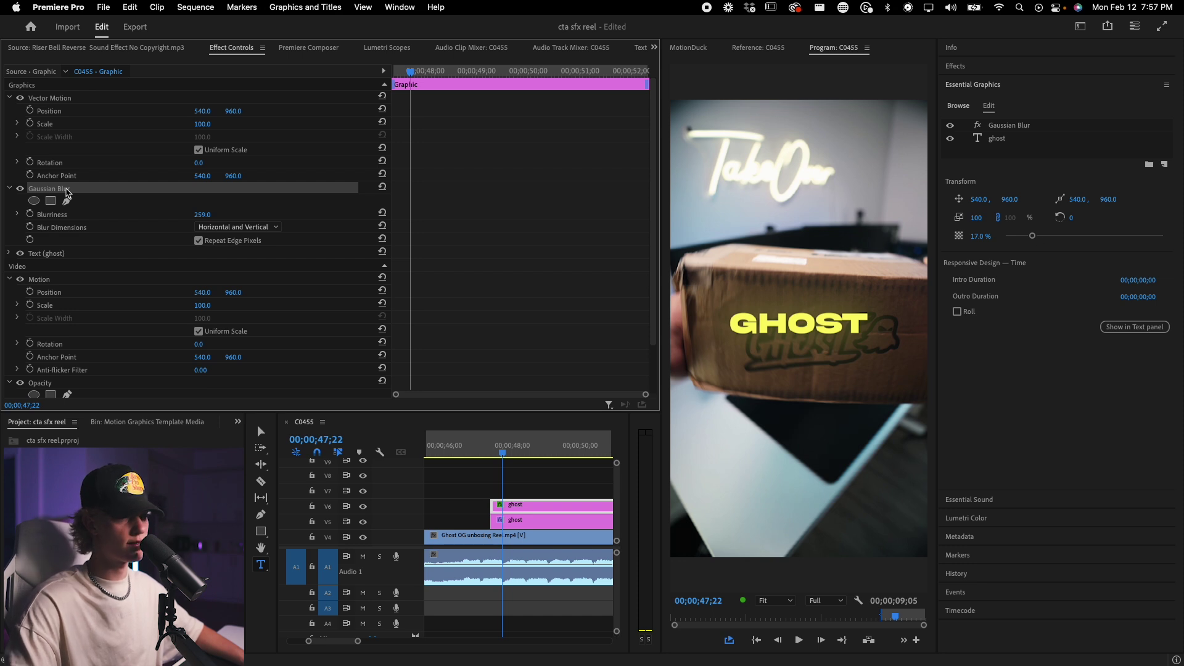
{"action": "scroll", "coordinate": [97, 314], "scroll_direction": "down", "scroll_amount": 3}
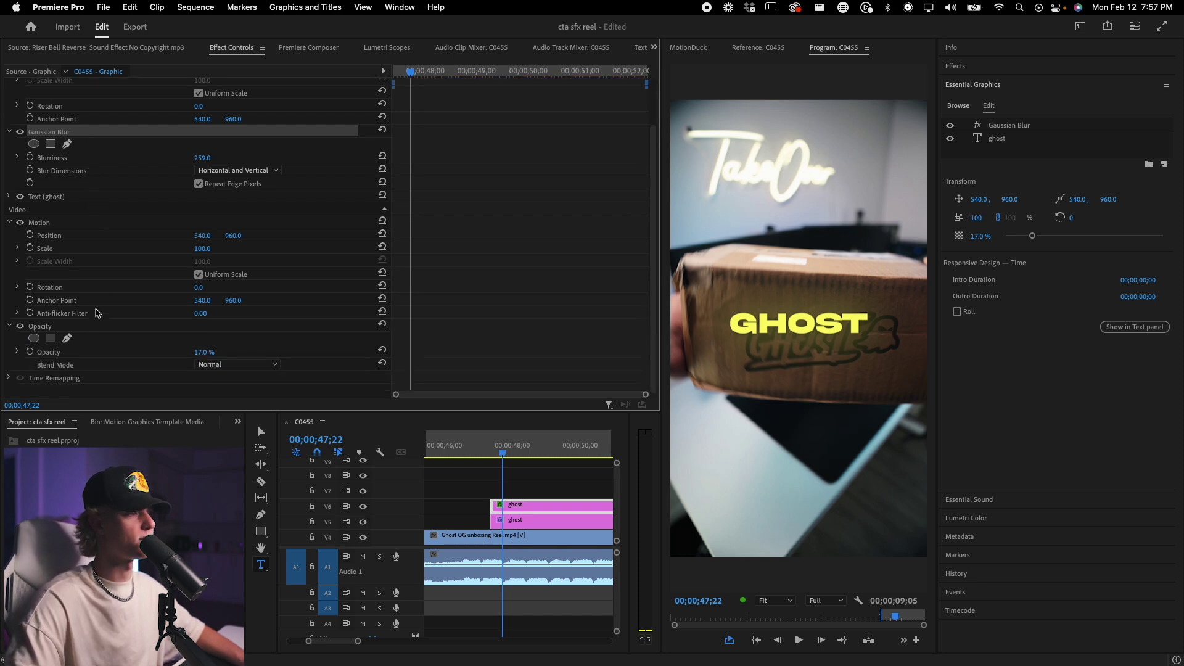
{"action": "left_click", "coordinate": [43, 325]}
{"action": "right_click", "coordinate": [63, 331]}
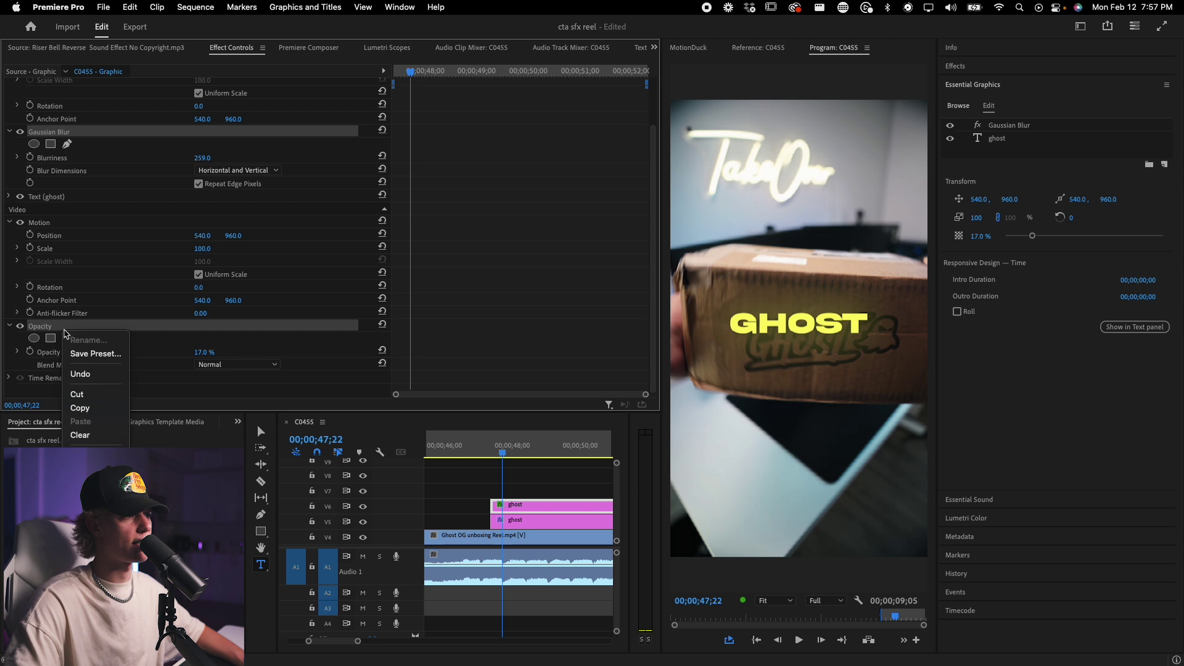
{"action": "left_click", "coordinate": [96, 354]}
{"action": "type", "text": "T"}
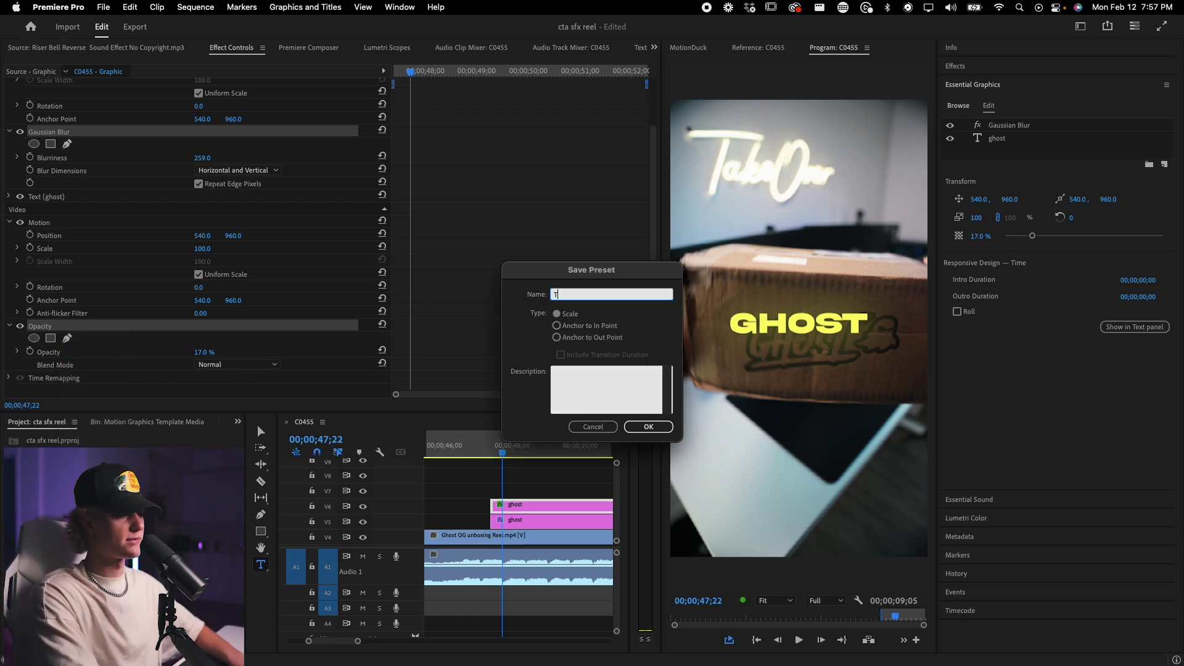
{"action": "type", "text": "ext glow preset -"}
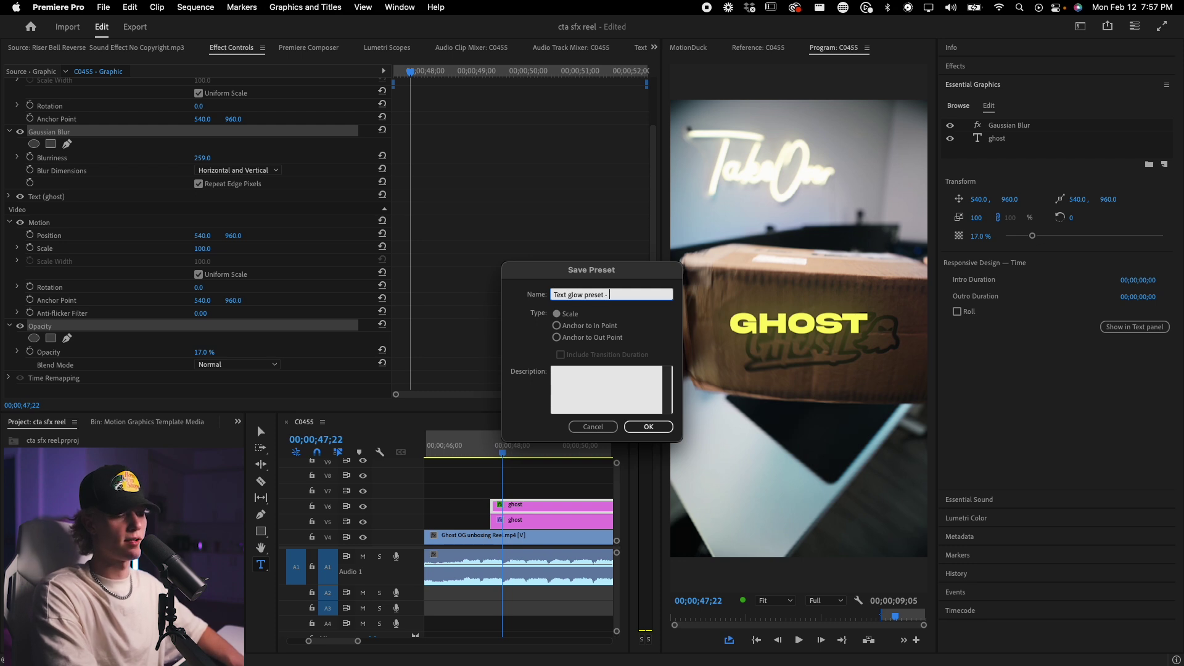
{"action": "type", "text": " Double glow"}
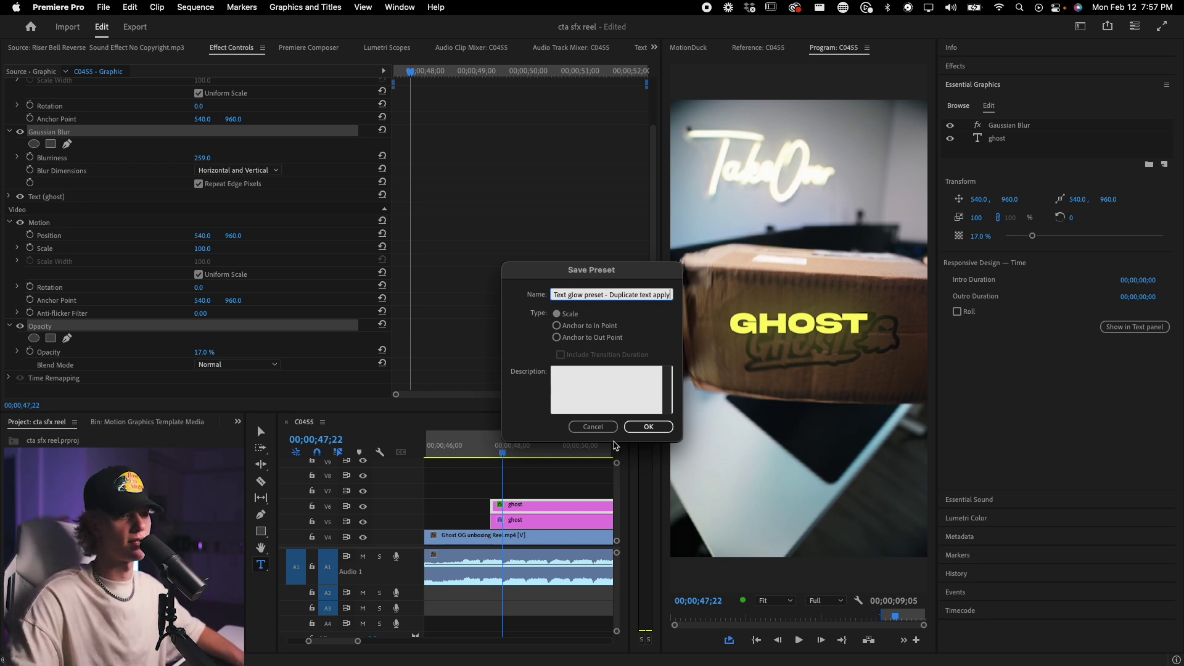
{"action": "left_click", "coordinate": [597, 430]}
{"action": "left_click", "coordinate": [528, 491]}
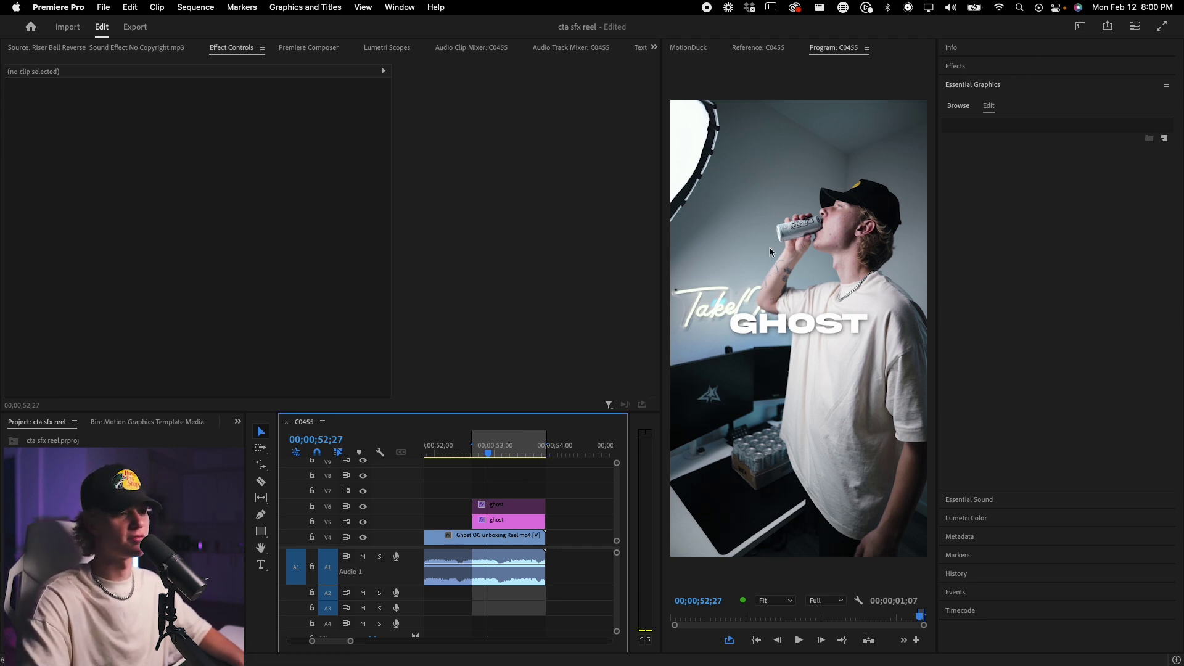
Add Venetian Blinds to the V5 ghost clip with Direction 90° and Completion 62%, viewing at 75%
{"action": "left_click", "coordinate": [760, 327]}
{"action": "left_click", "coordinate": [988, 73]}
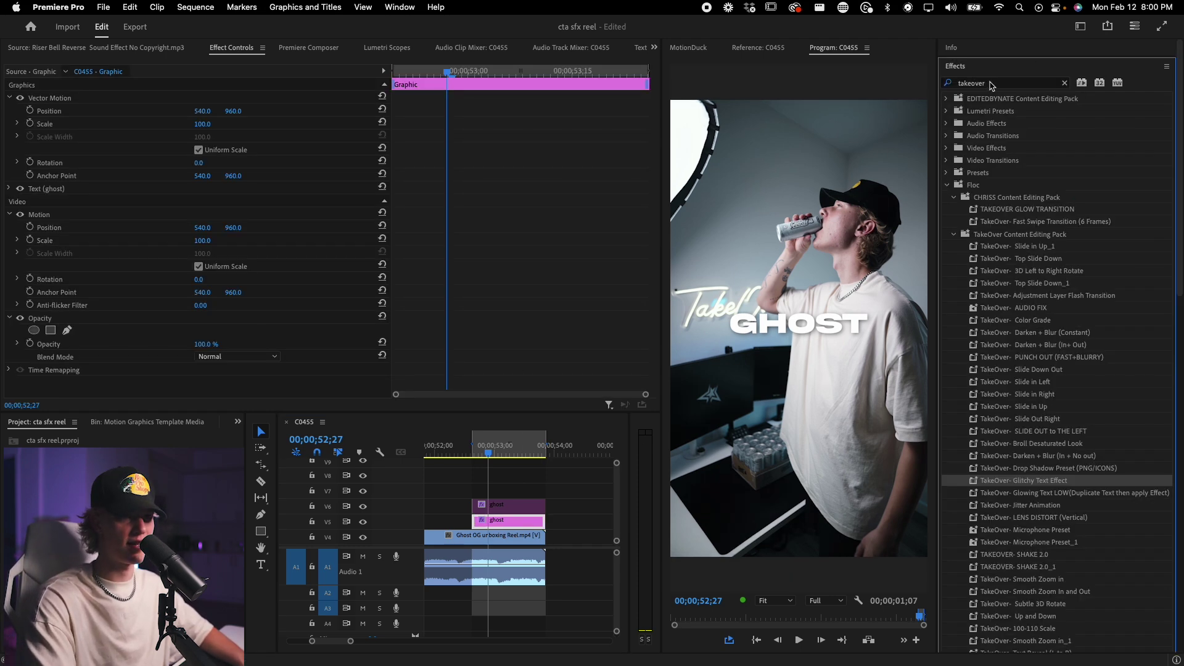
{"action": "type", "text": "venetia"}
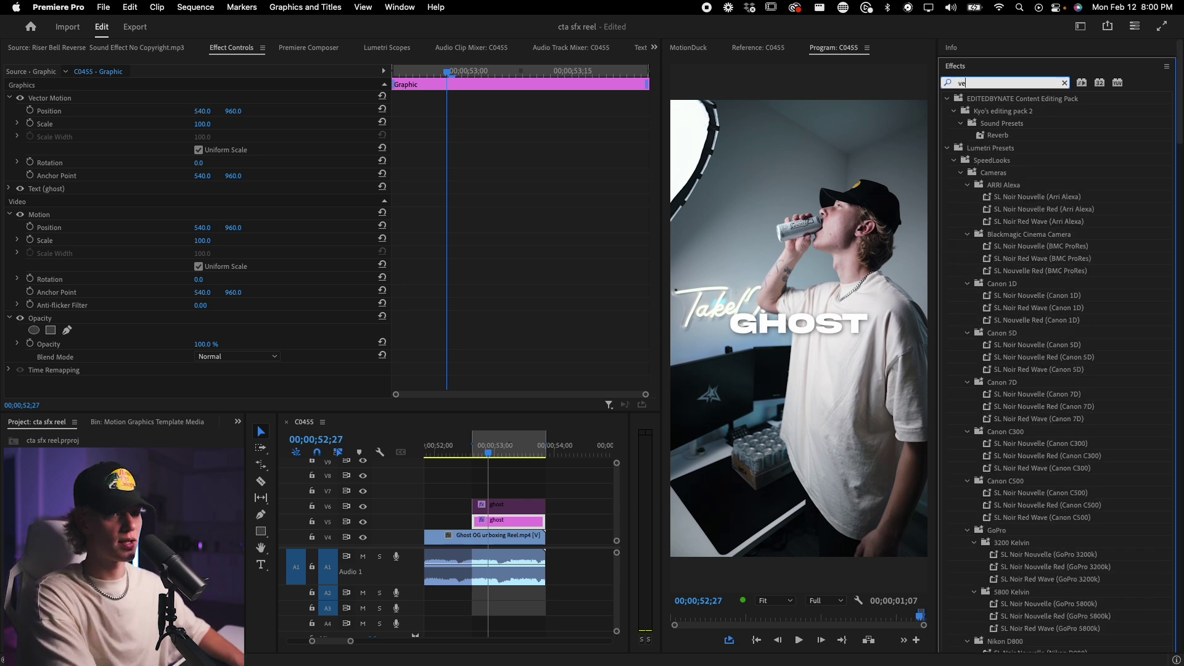
{"action": "left_click_drag", "start_coordinate": [1004, 172], "coordinate": [492, 520]}
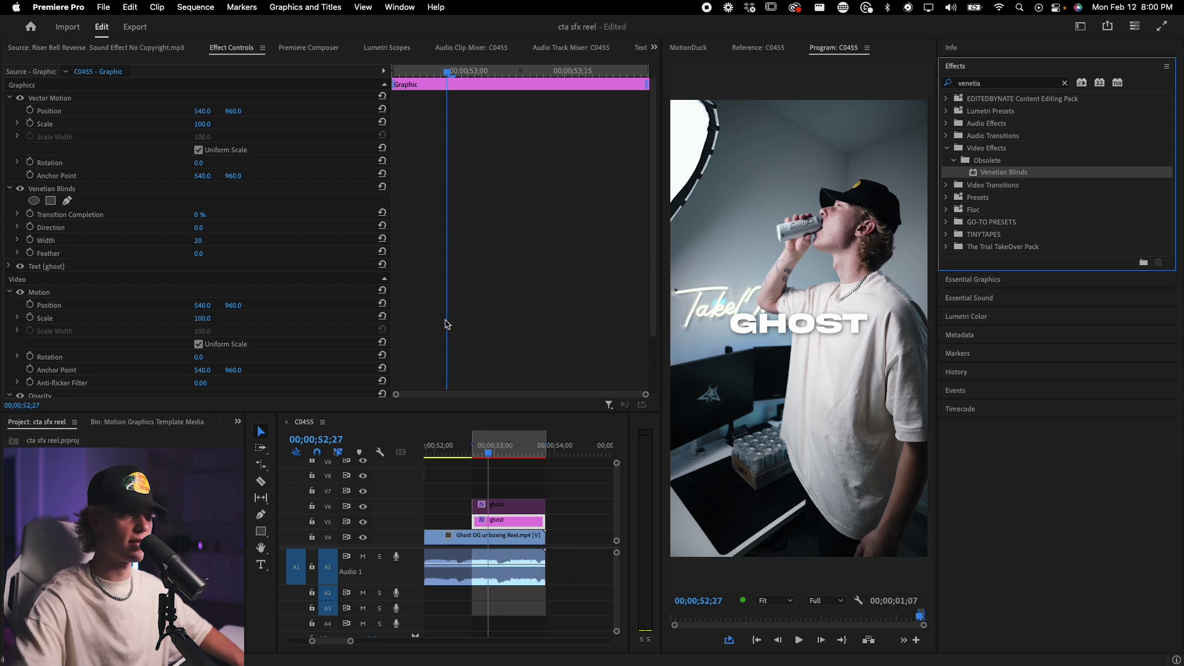
{"action": "left_click", "coordinate": [207, 226]}
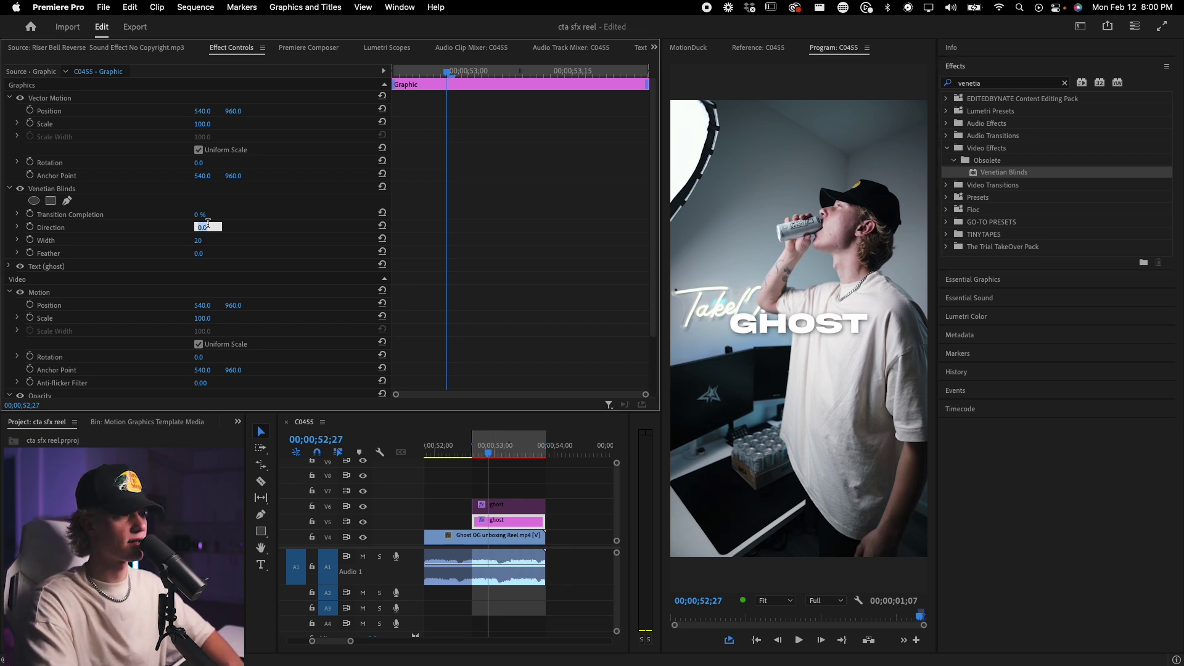
{"action": "key", "text": "Return"}
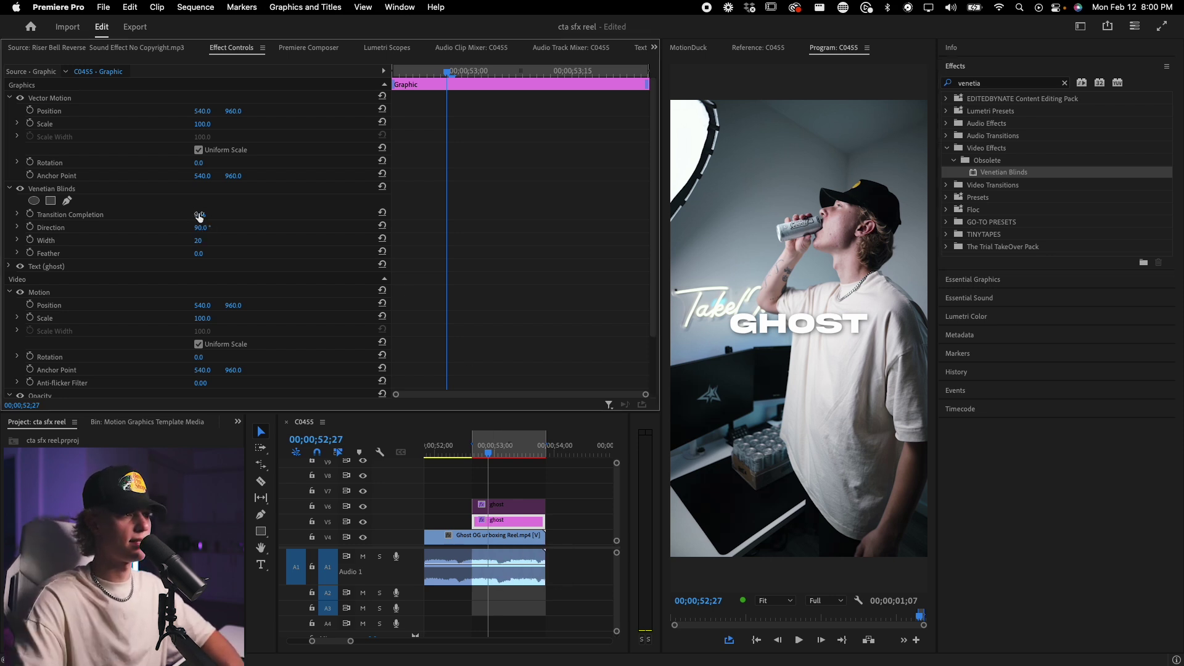
{"action": "left_click_drag", "start_coordinate": [201, 215], "coordinate": [246, 221]}
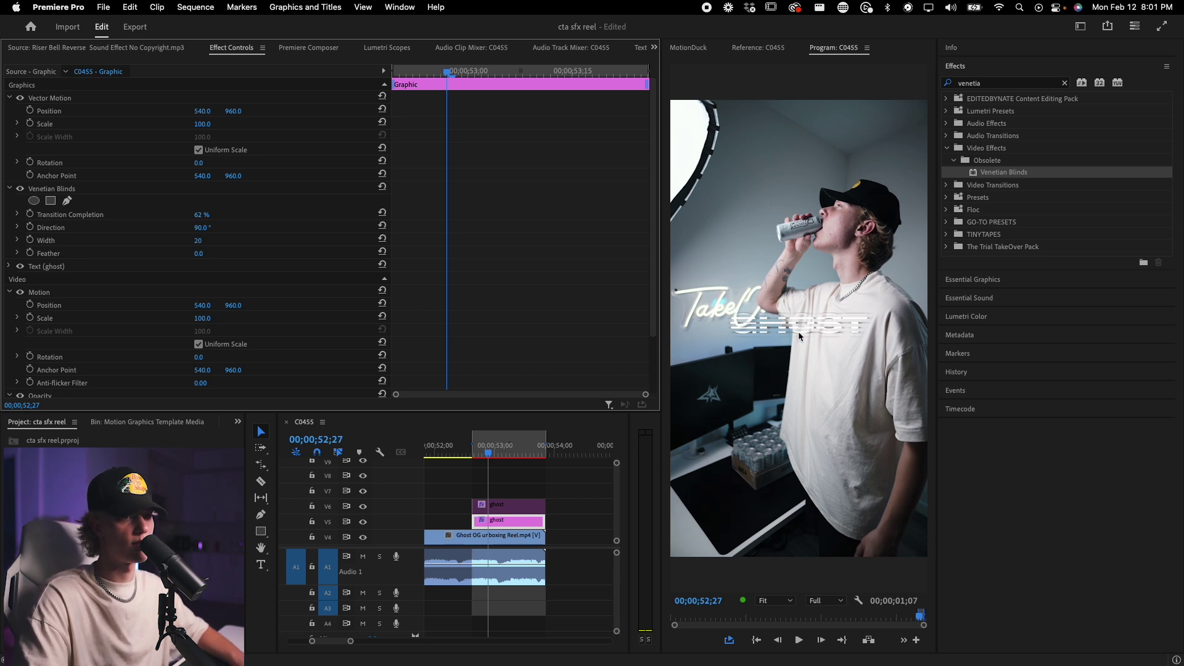
{"action": "left_click", "coordinate": [773, 601]}
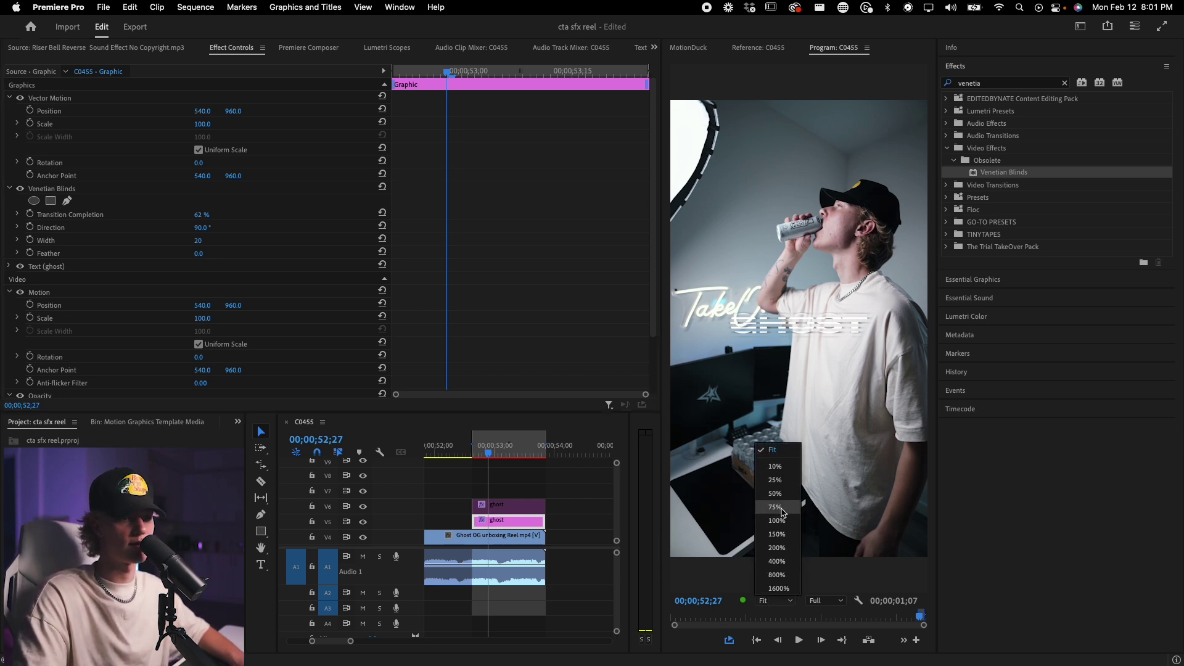
{"action": "left_click", "coordinate": [775, 506]}
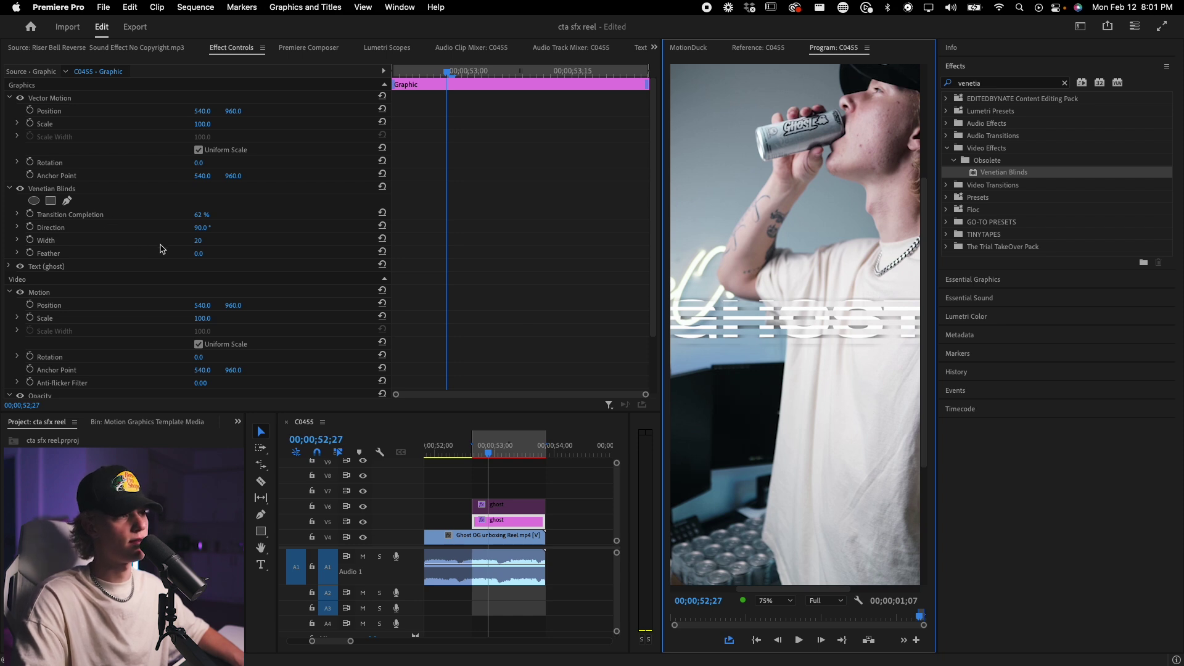
Narrow the Venetian Blinds Width, trying 6 and settling on 9
{"action": "left_click_drag", "start_coordinate": [200, 241], "coordinate": [179, 242]}
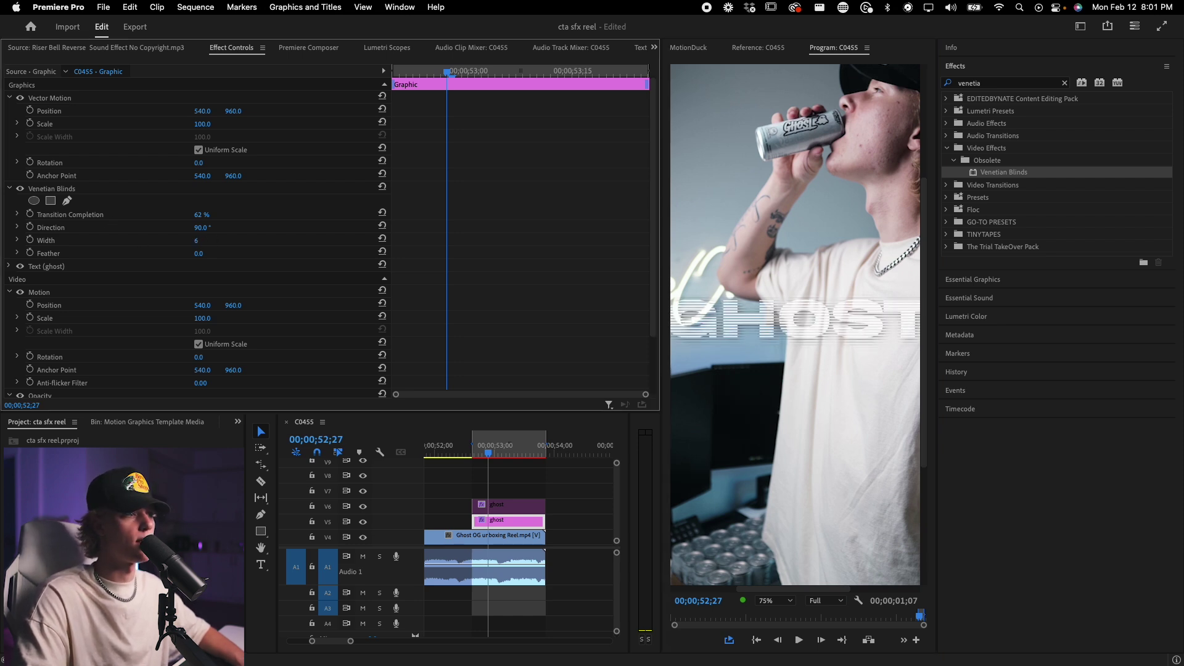
{"action": "left_click_drag", "start_coordinate": [198, 241], "coordinate": [196, 240]}
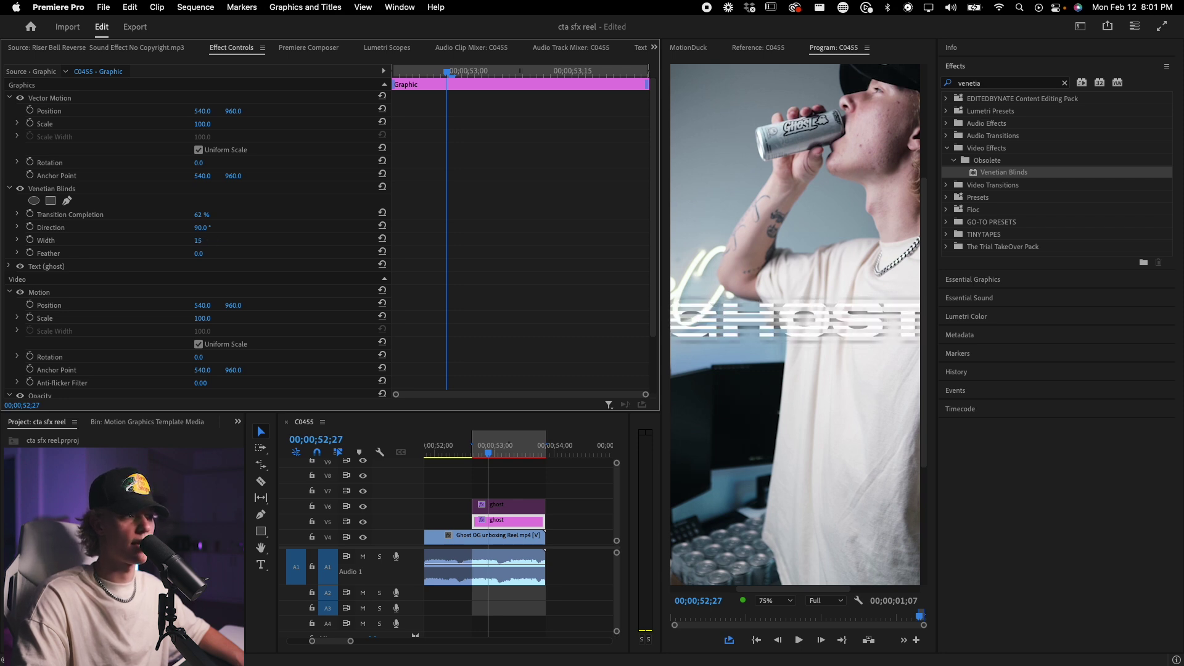
{"action": "left_click", "coordinate": [211, 240]}
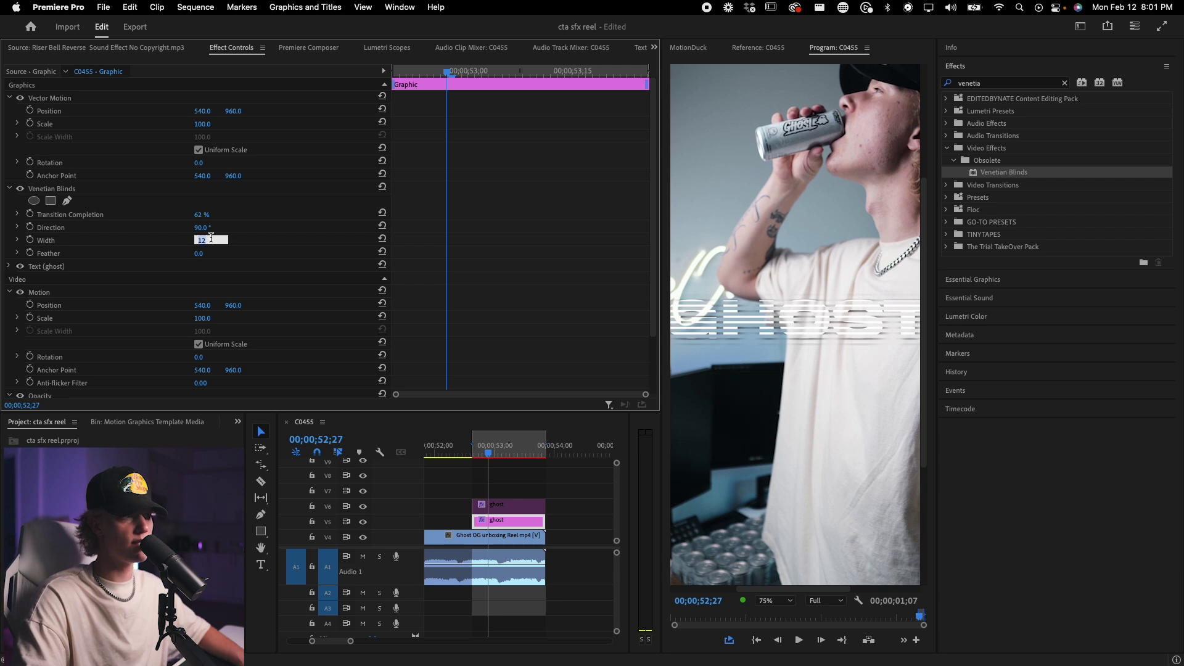
{"action": "type", "text": "6"}
{"action": "key", "text": "Return"}
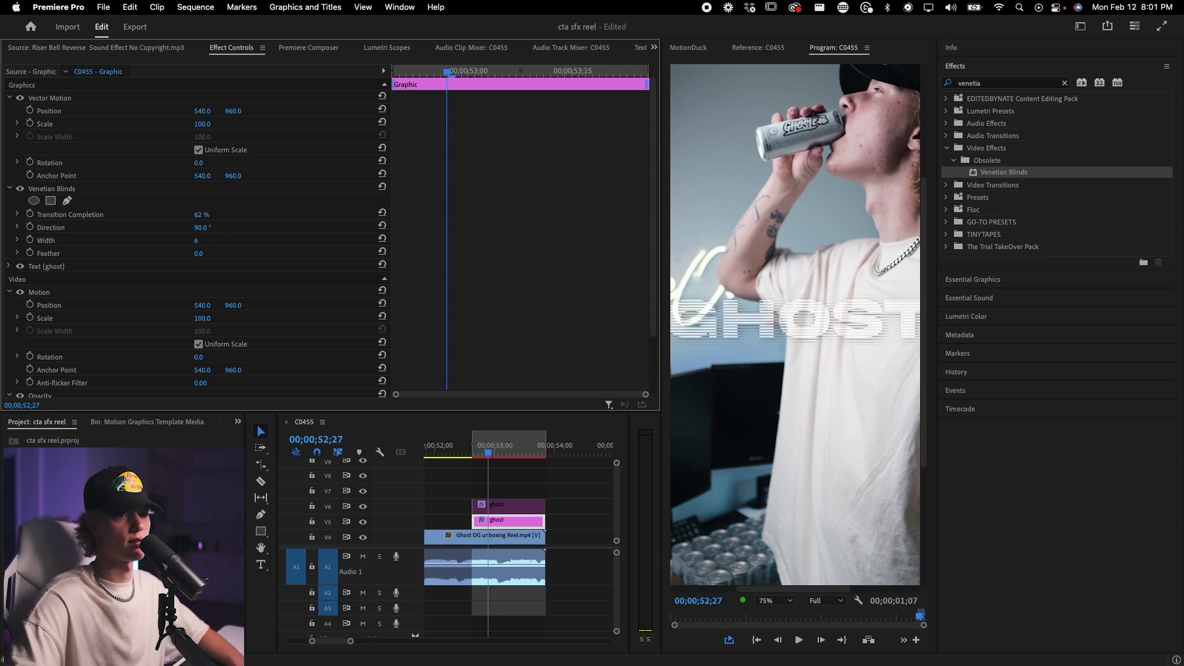
{"action": "left_click", "coordinate": [210, 239]}
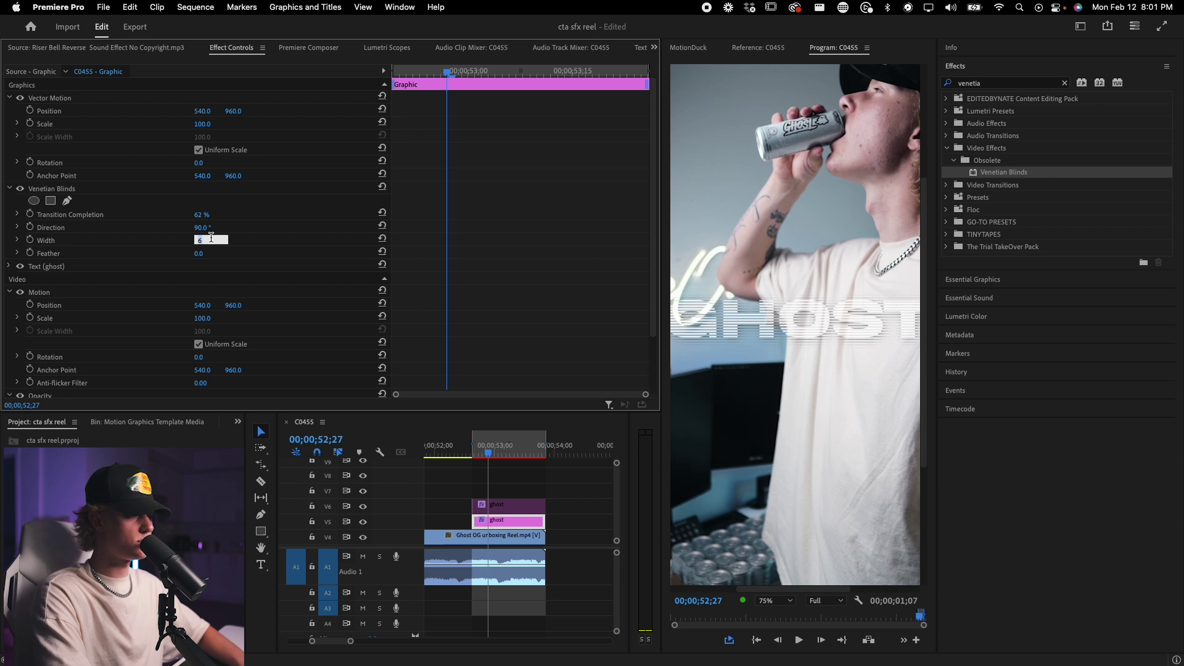
{"action": "type", "text": "9"}
{"action": "key", "text": "Return"}
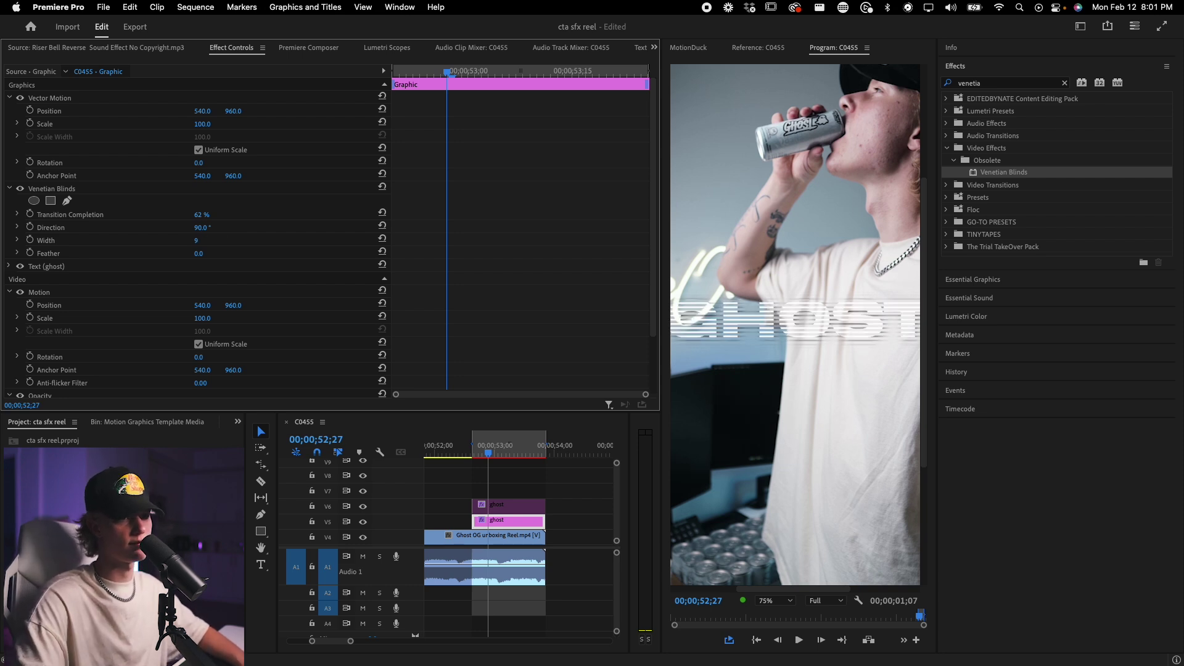
Lower the blinds' Transition Completion to 39%, then deselect the clip
{"action": "left_click", "coordinate": [202, 214]}
{"action": "type", "text": "50"}
{"action": "key", "text": "Return"}
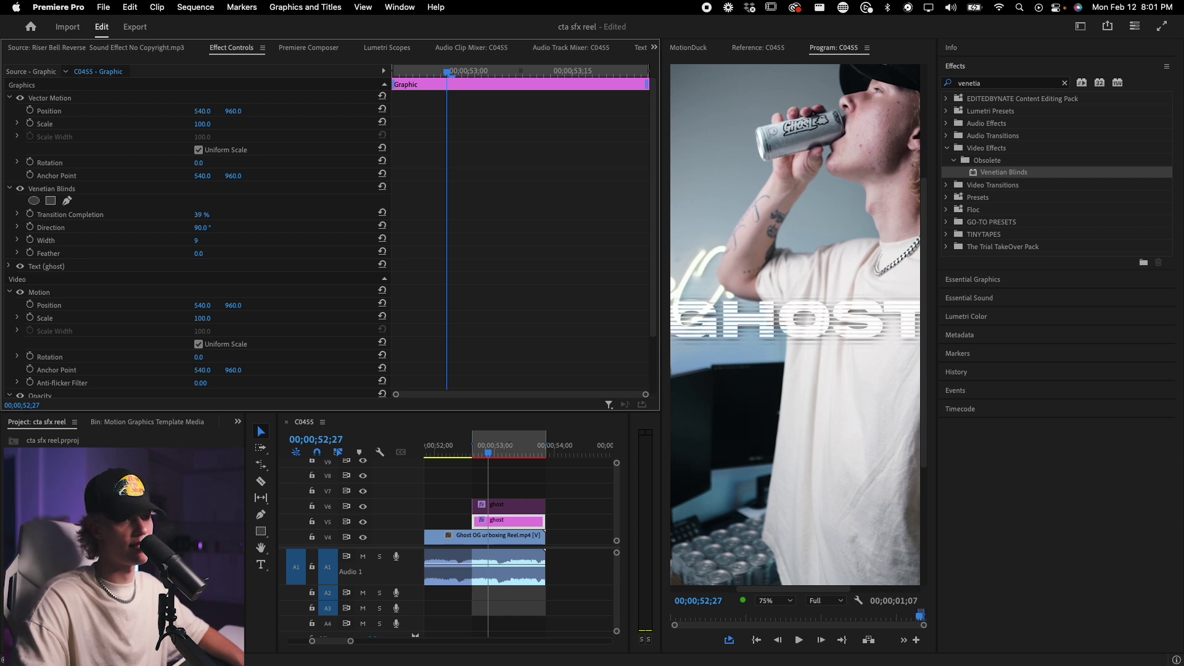
{"action": "left_click", "coordinate": [802, 349]}
Fit the vertical frame in the monitor and apply Turbulent Displace to the GHOST title
{"action": "left_click", "coordinate": [774, 601]}
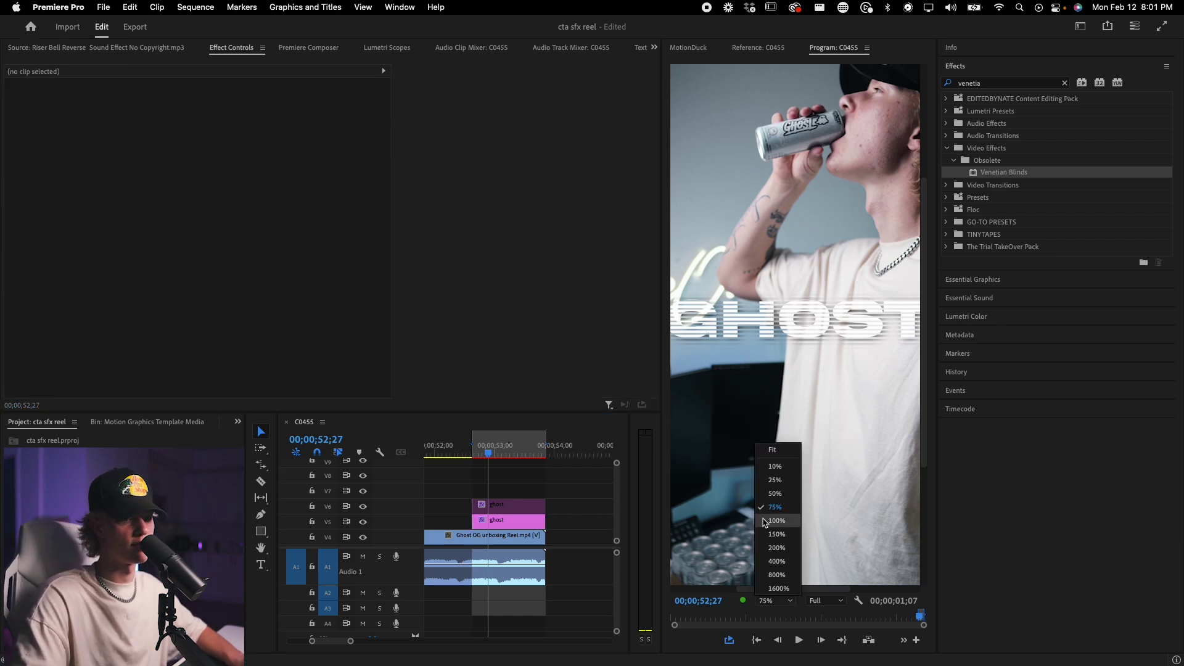
{"action": "left_click", "coordinate": [773, 450]}
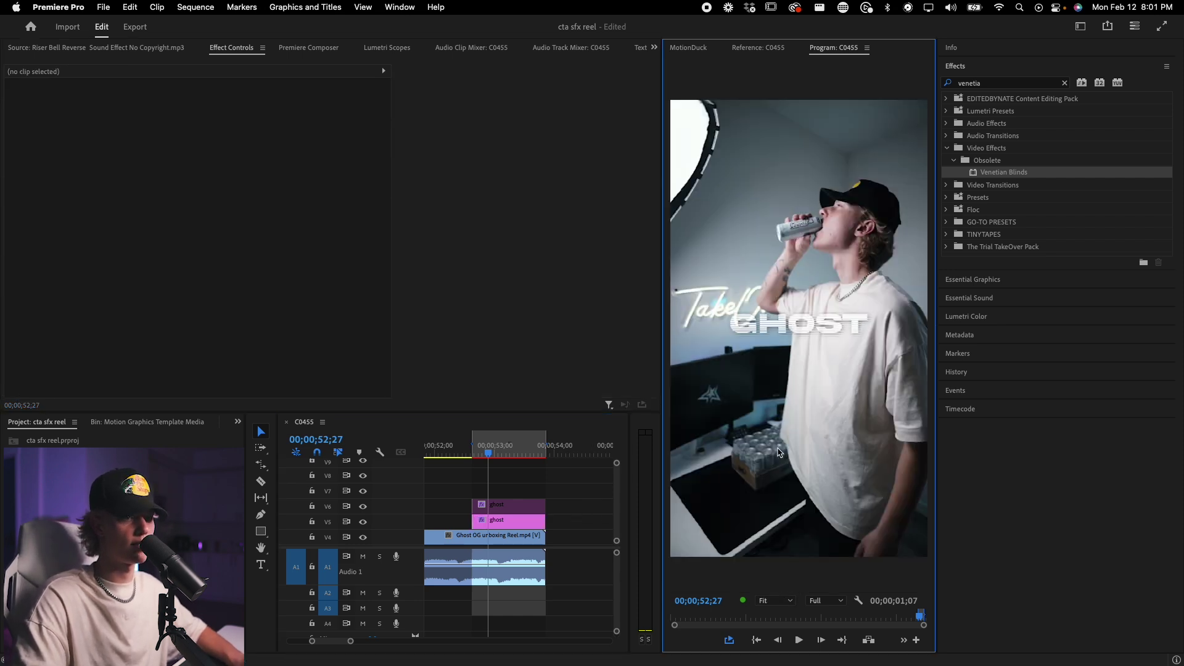
{"action": "left_click", "coordinate": [780, 331]}
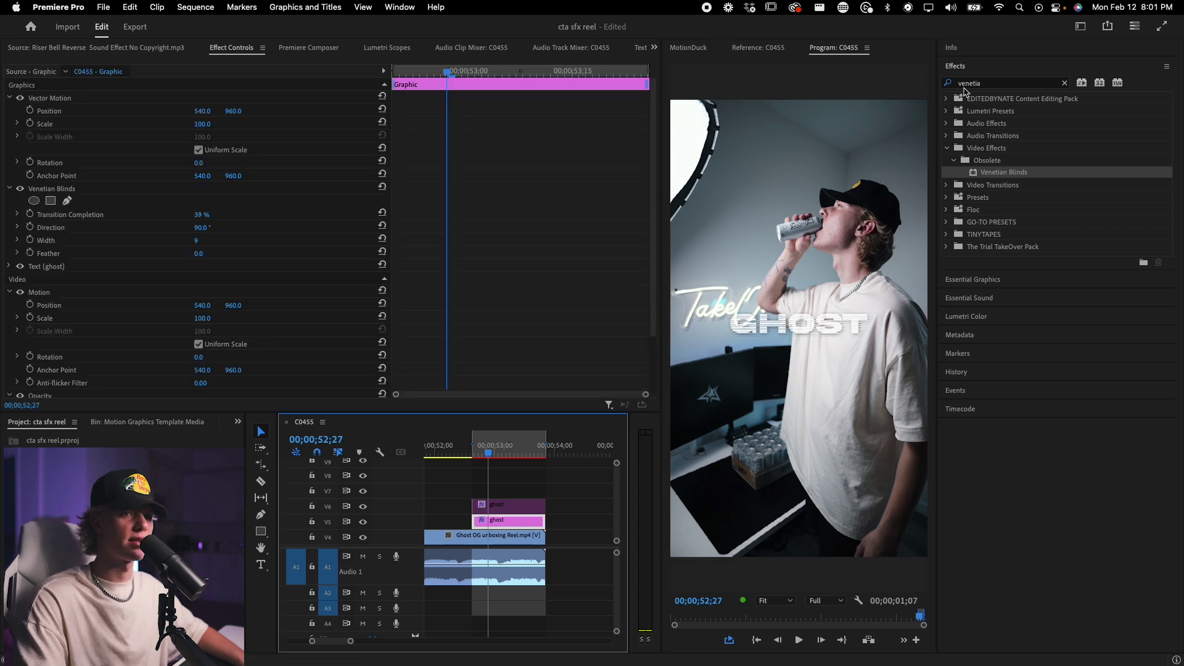
{"action": "left_click", "coordinate": [941, 85]}
{"action": "key", "text": "BackSpace"}
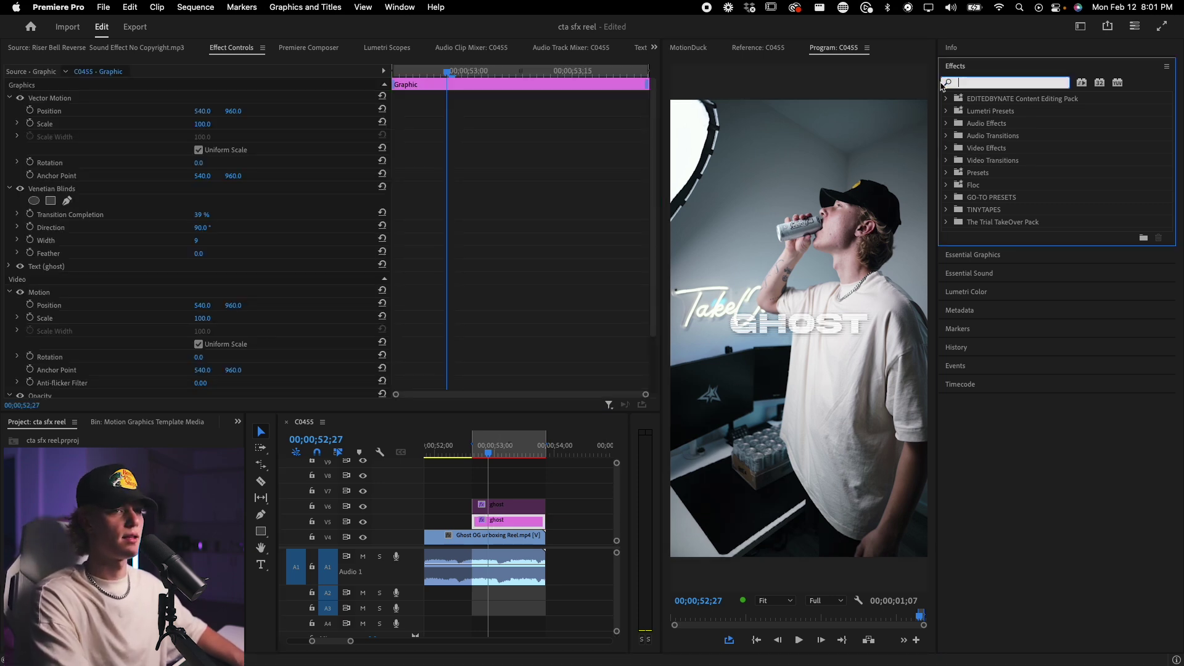
{"action": "type", "text": "turb"}
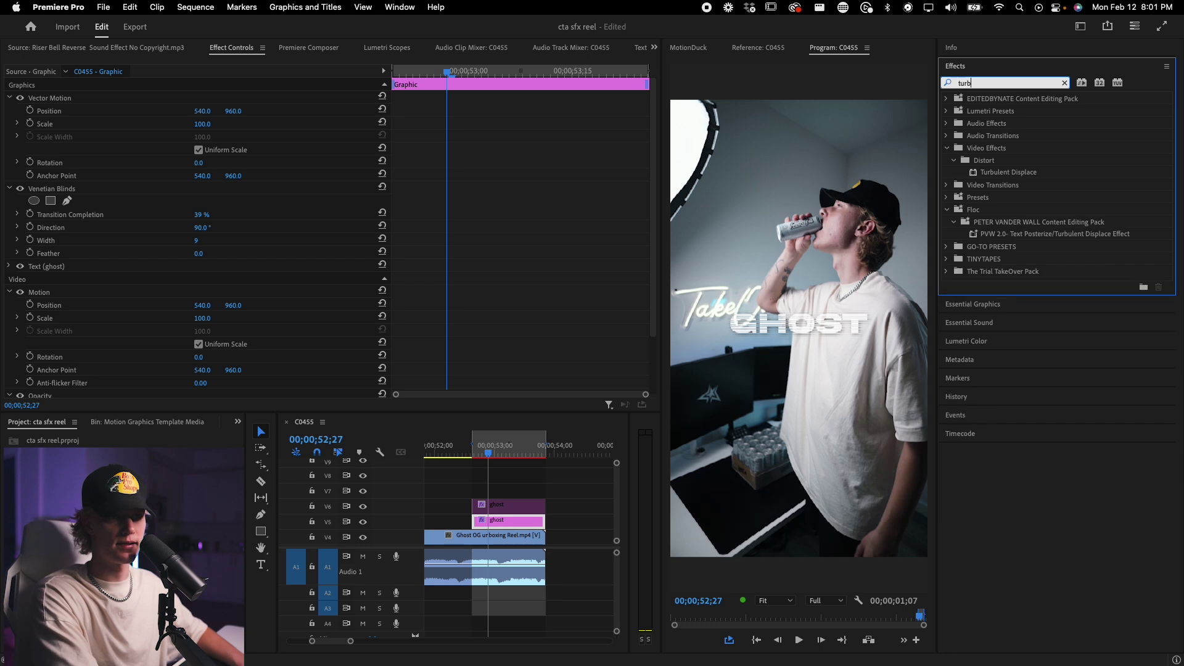
{"action": "left_click_drag", "start_coordinate": [1008, 172], "coordinate": [515, 523]}
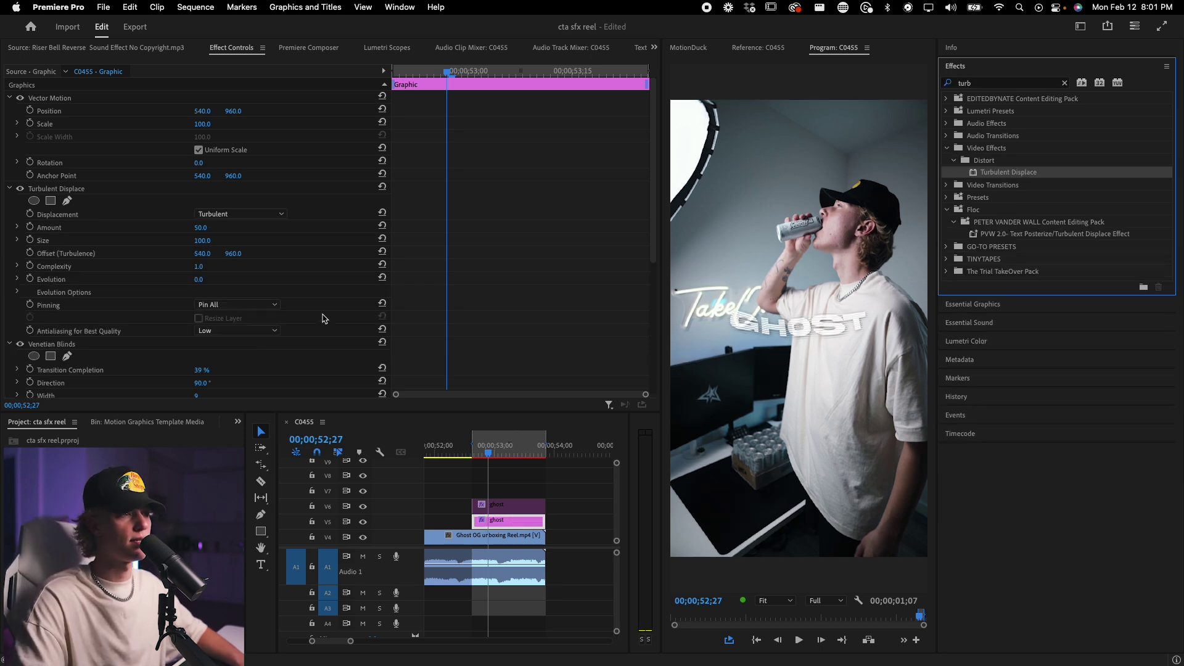
Set Turbulent Displace Complexity to 4.9 and Size to 10, previewing the distorted title
{"action": "left_click", "coordinate": [487, 457]}
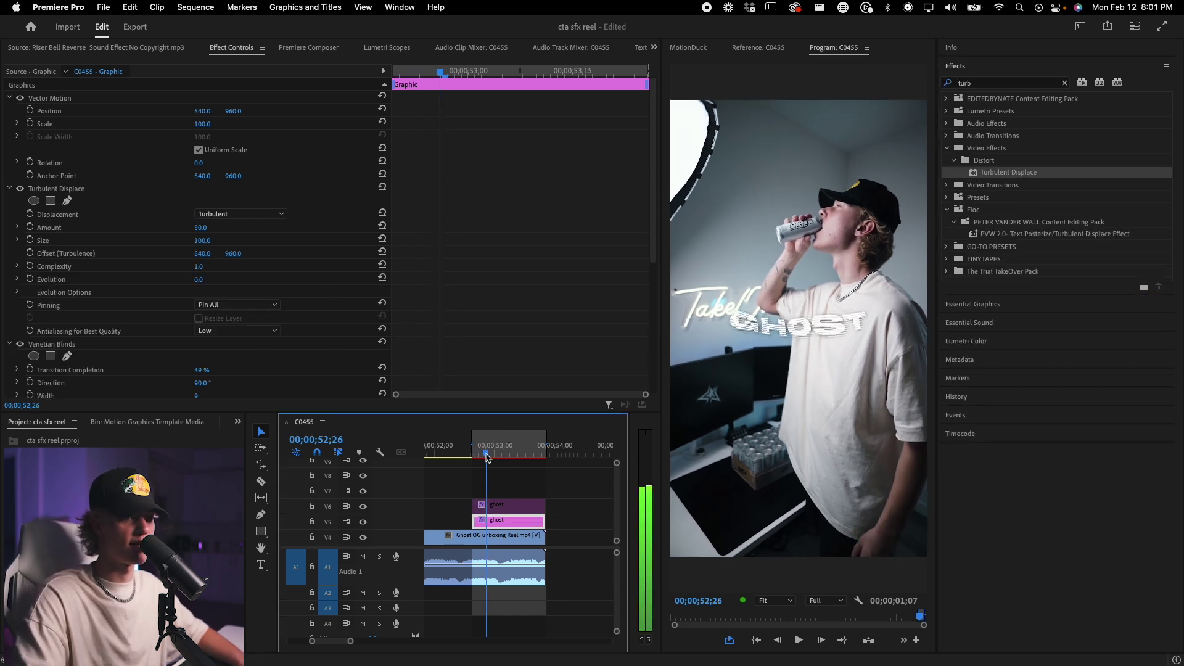
{"action": "mouse_move", "coordinate": [487, 457]}
{"action": "left_mouse_down"}
{"action": "mouse_move", "coordinate": [508, 457]}
{"action": "mouse_move", "coordinate": [494, 457]}
{"action": "left_mouse_up"}
{"action": "scroll", "coordinate": [172, 233], "scroll_direction": "down", "scroll_amount": 1}
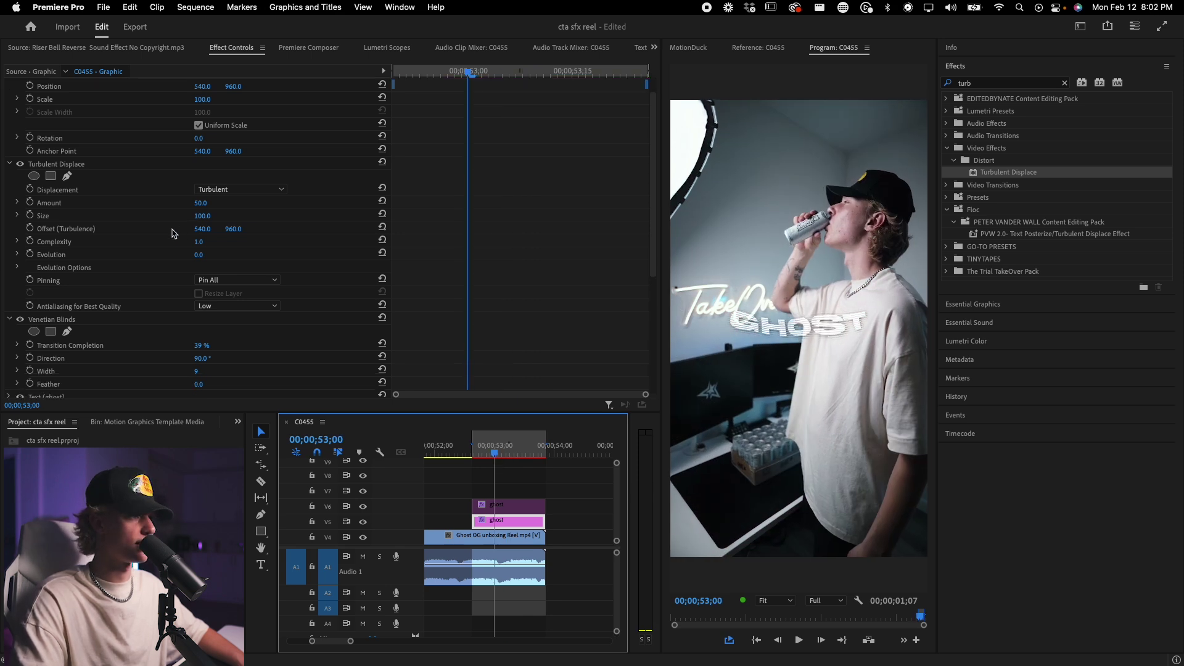
{"action": "left_click", "coordinate": [199, 241]}
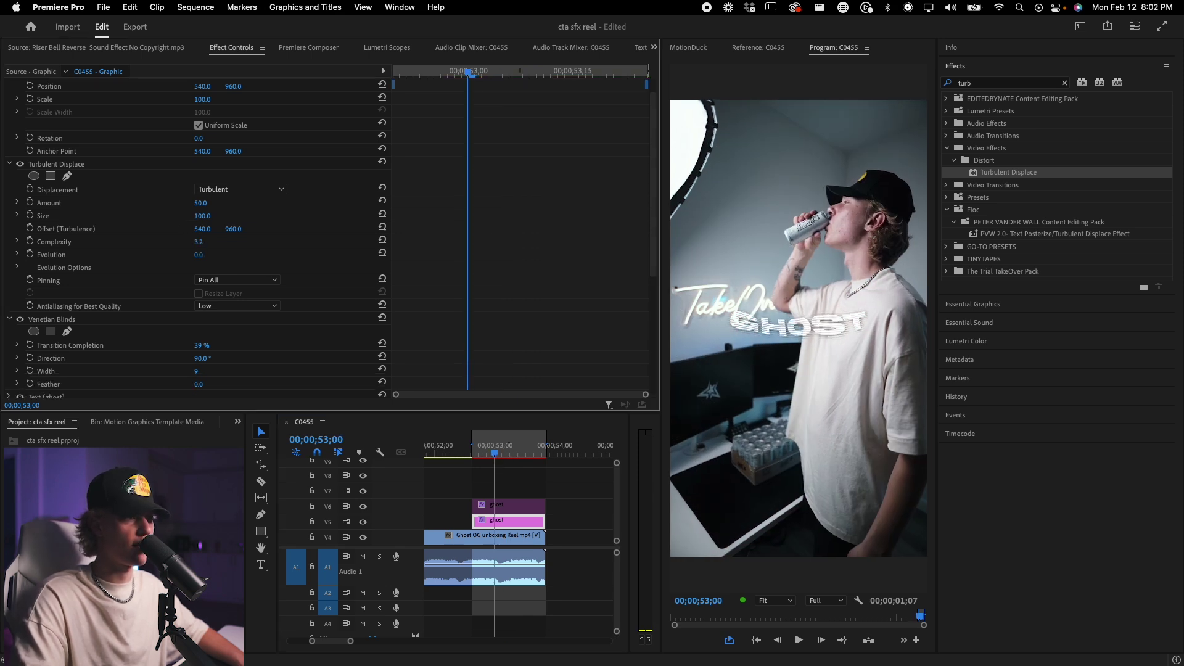
{"action": "left_click", "coordinate": [206, 216]}
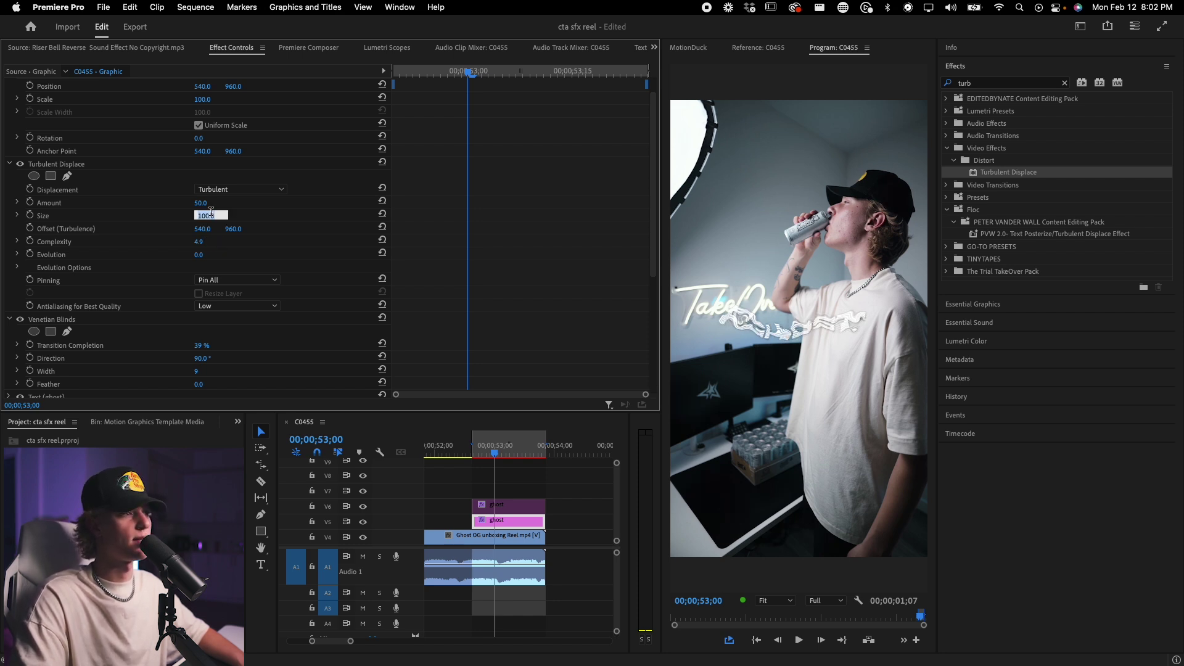
{"action": "type", "text": "10"}
{"action": "key", "text": "Return"}
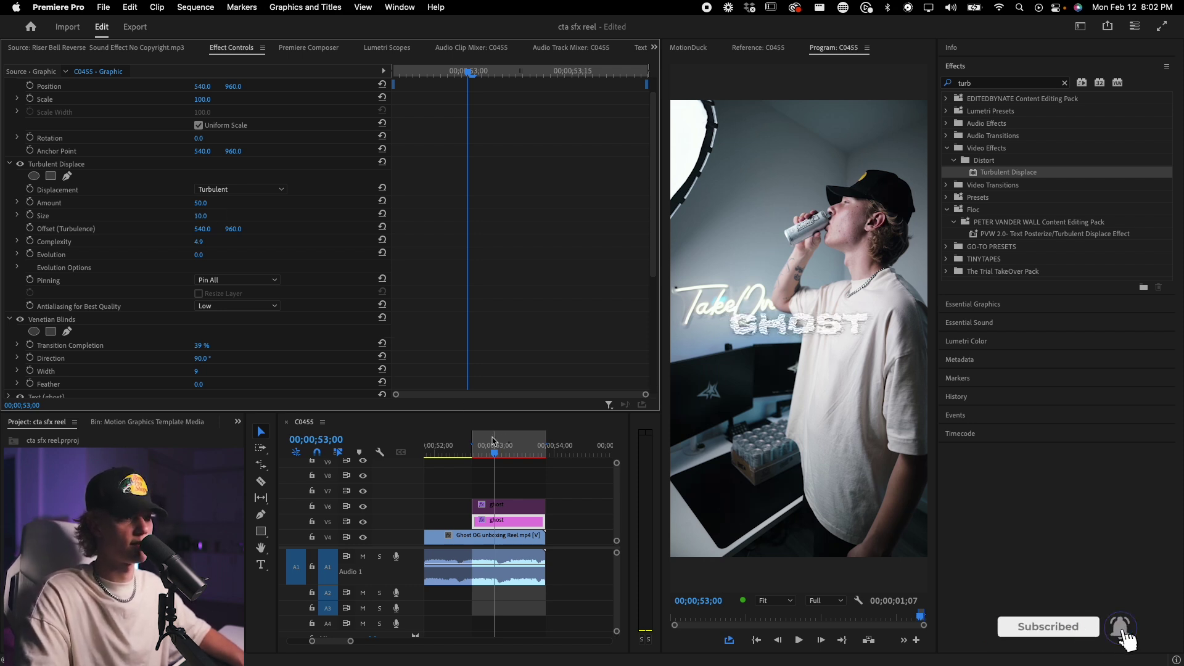
{"action": "left_click_drag", "start_coordinate": [495, 456], "coordinate": [503, 454]}
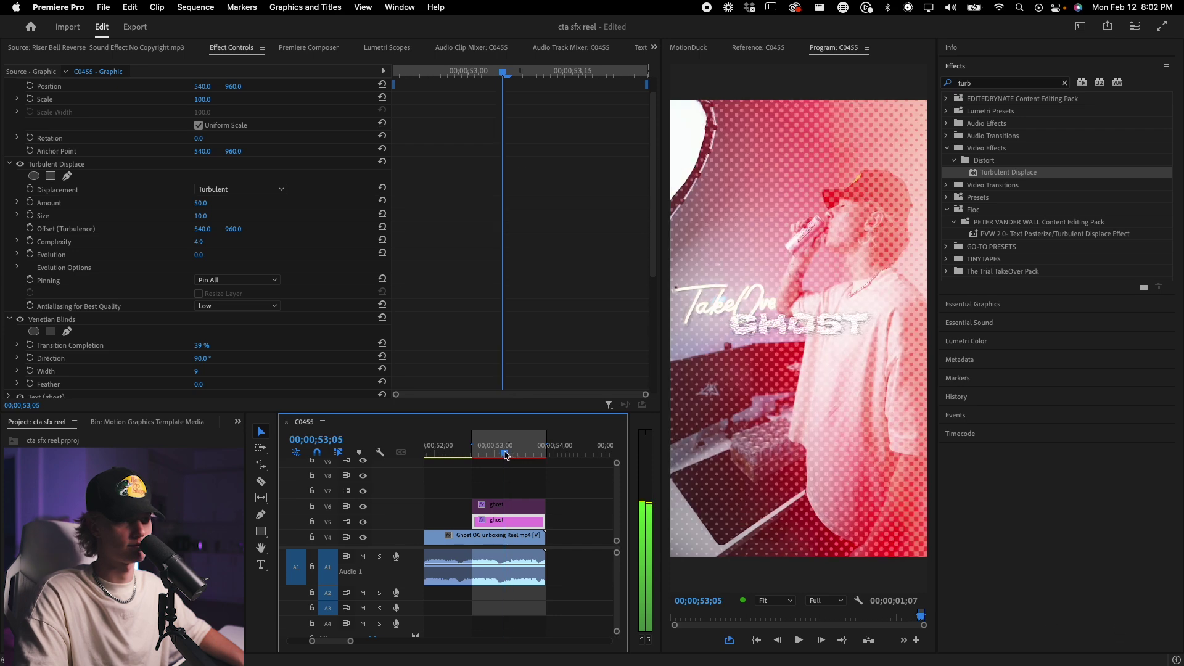
Enter a lower Turbulent Displace Amount (16) on the GHOST title for subtler distortion
{"action": "left_click", "coordinate": [201, 215]}
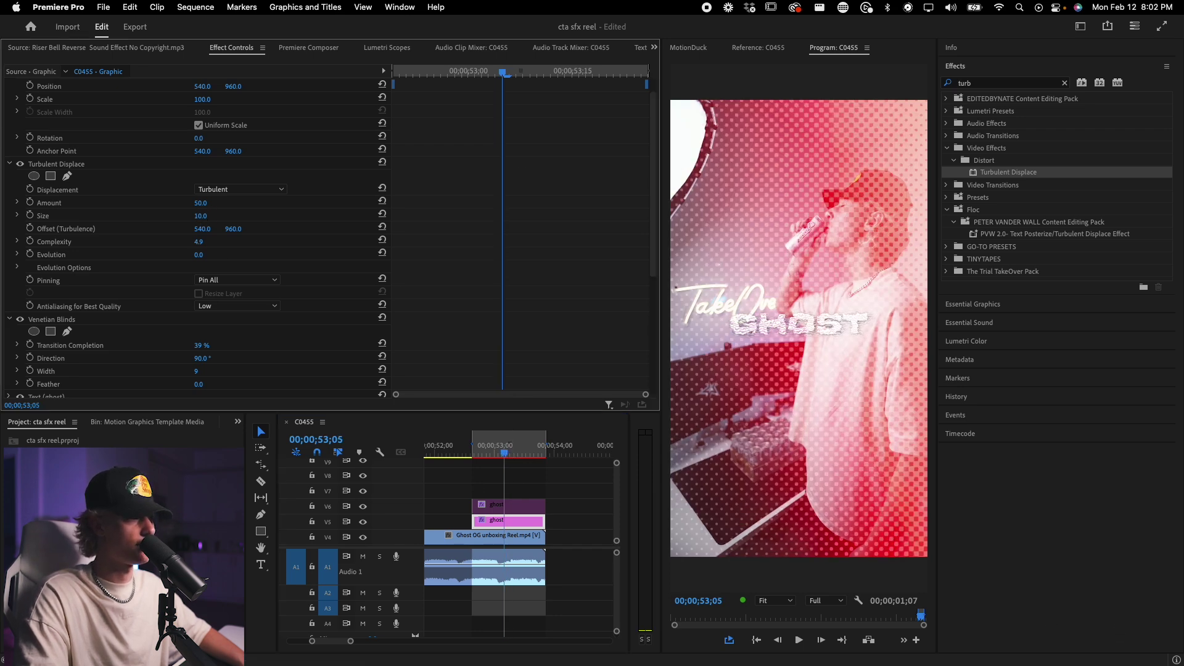
{"action": "type", "text": "16"}
{"action": "key", "text": "Return"}
{"action": "key", "text": "Up"}
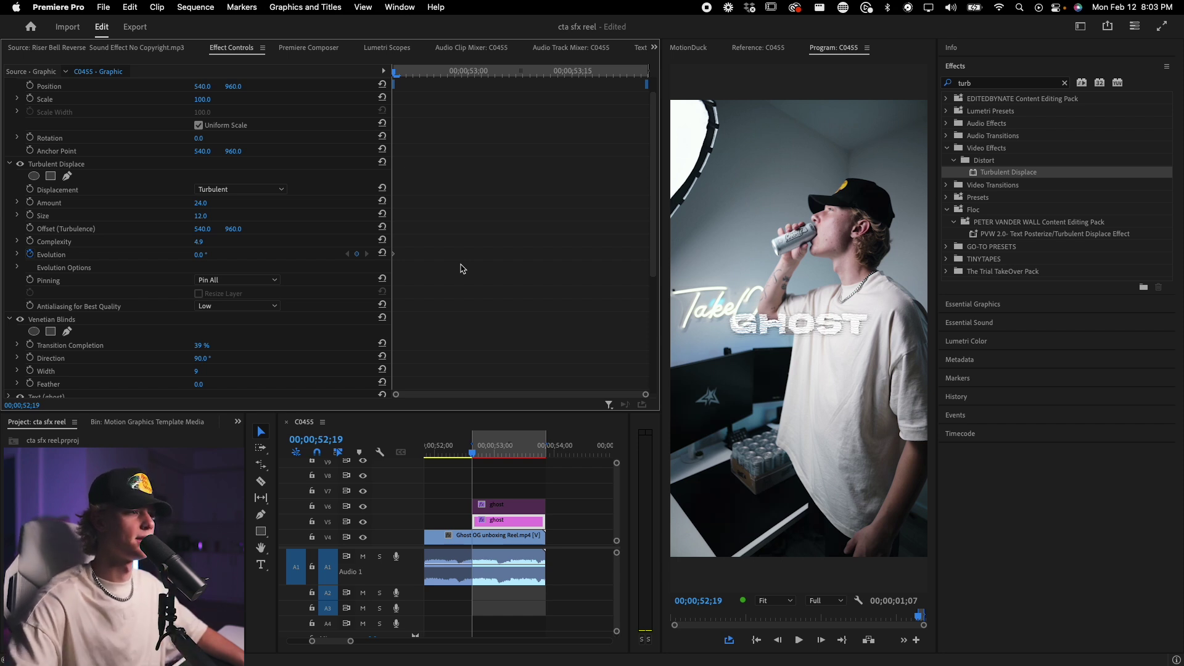
Keyframe Turbulent Displace Evolution and move the keyframe to the clip's end, reaching 277.0°
{"action": "left_click_drag", "start_coordinate": [399, 73], "coordinate": [575, 72]}
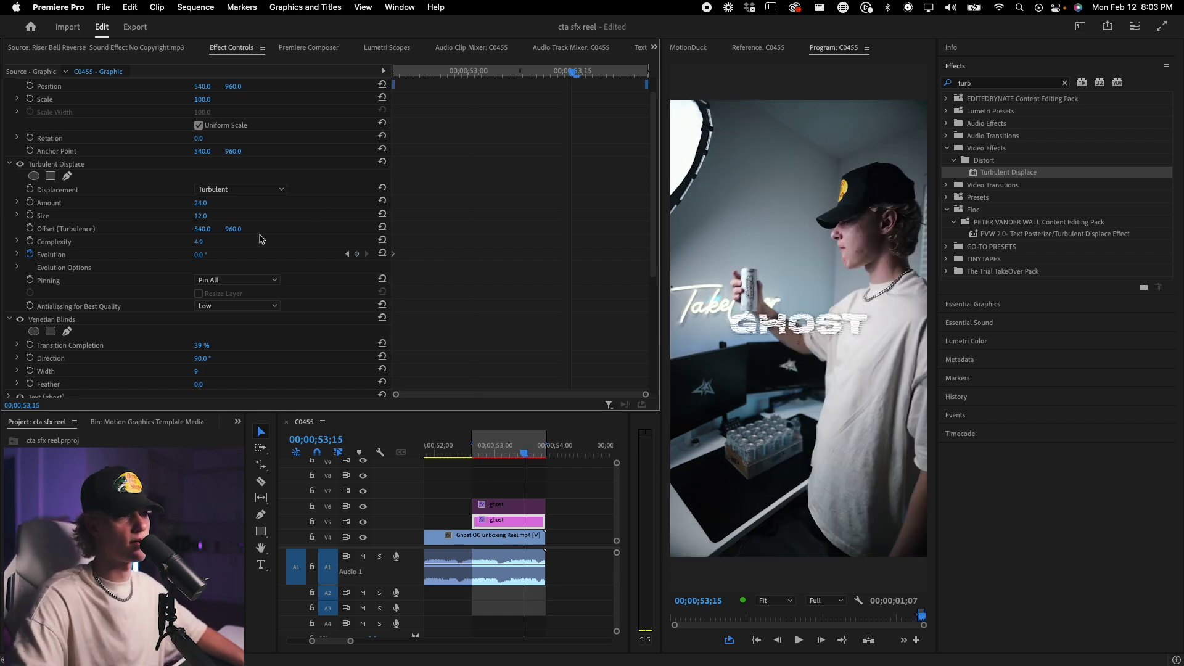
{"action": "left_click_drag", "start_coordinate": [204, 254], "coordinate": [215, 254]}
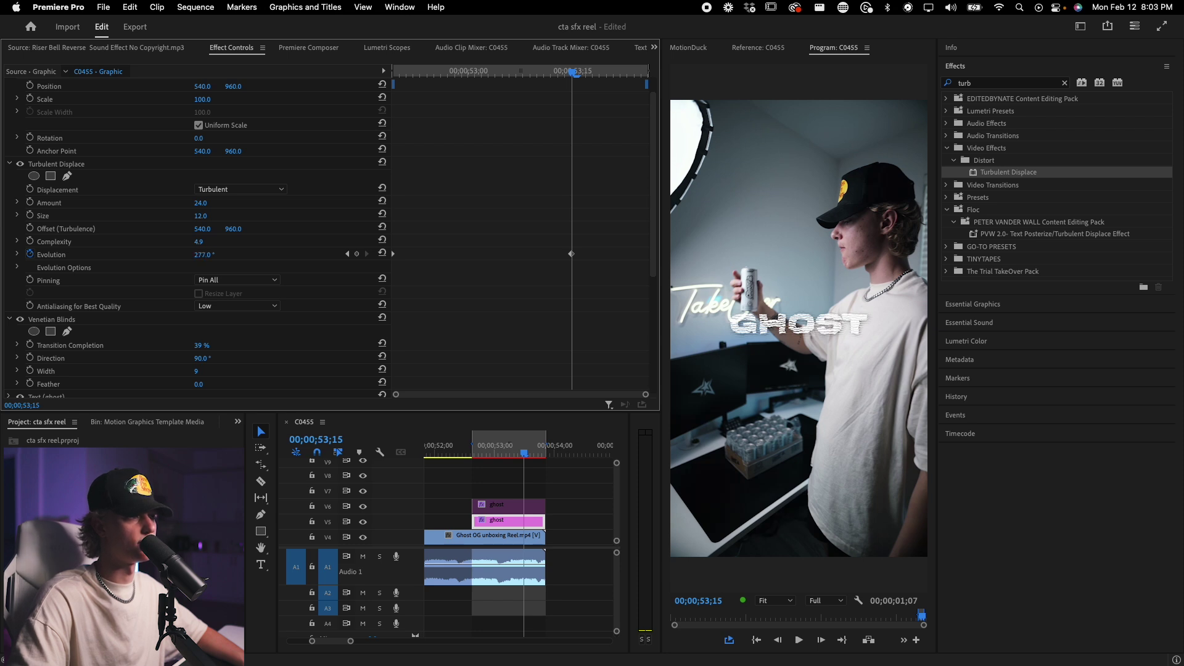
{"action": "left_click_drag", "start_coordinate": [572, 253], "coordinate": [668, 265]}
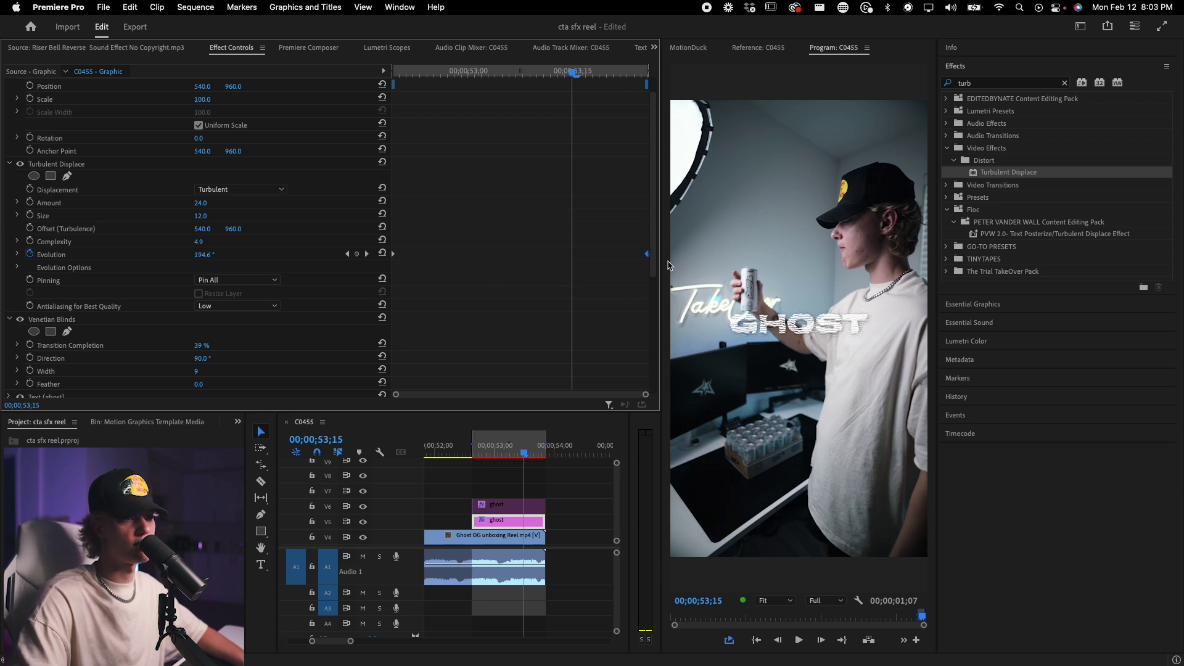
Preview the animated glitch from near the title's start with the Program Monitor maximized
{"action": "left_click", "coordinate": [476, 71]}
{"action": "key", "text": "space"}
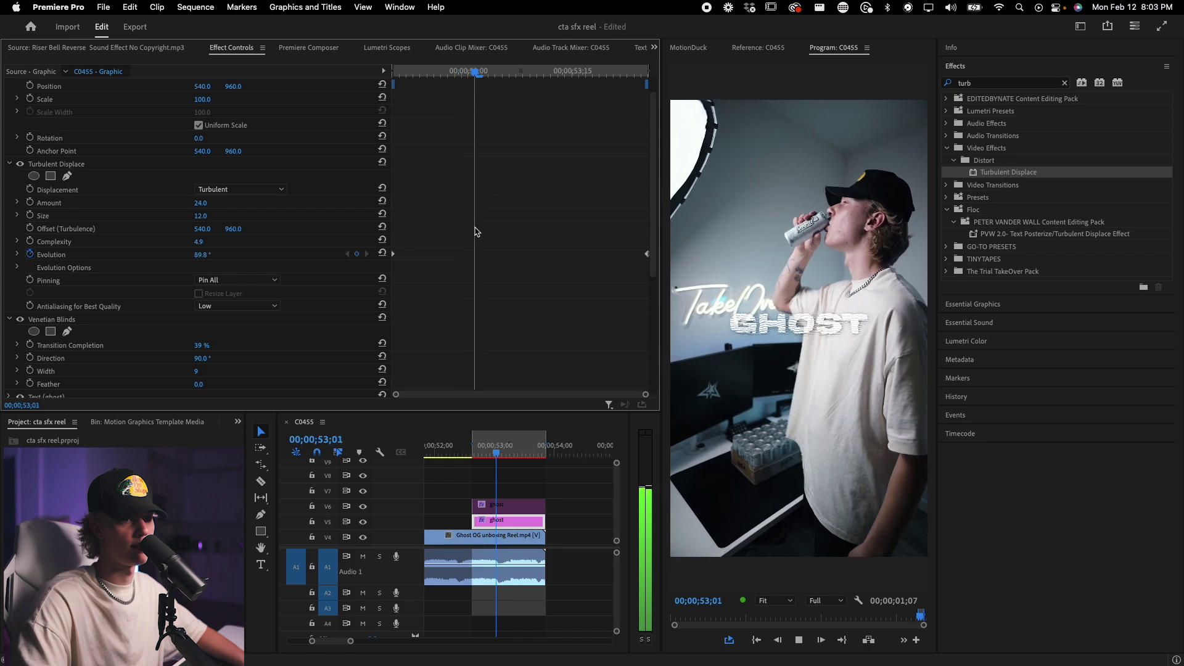
{"action": "key", "text": "grave"}
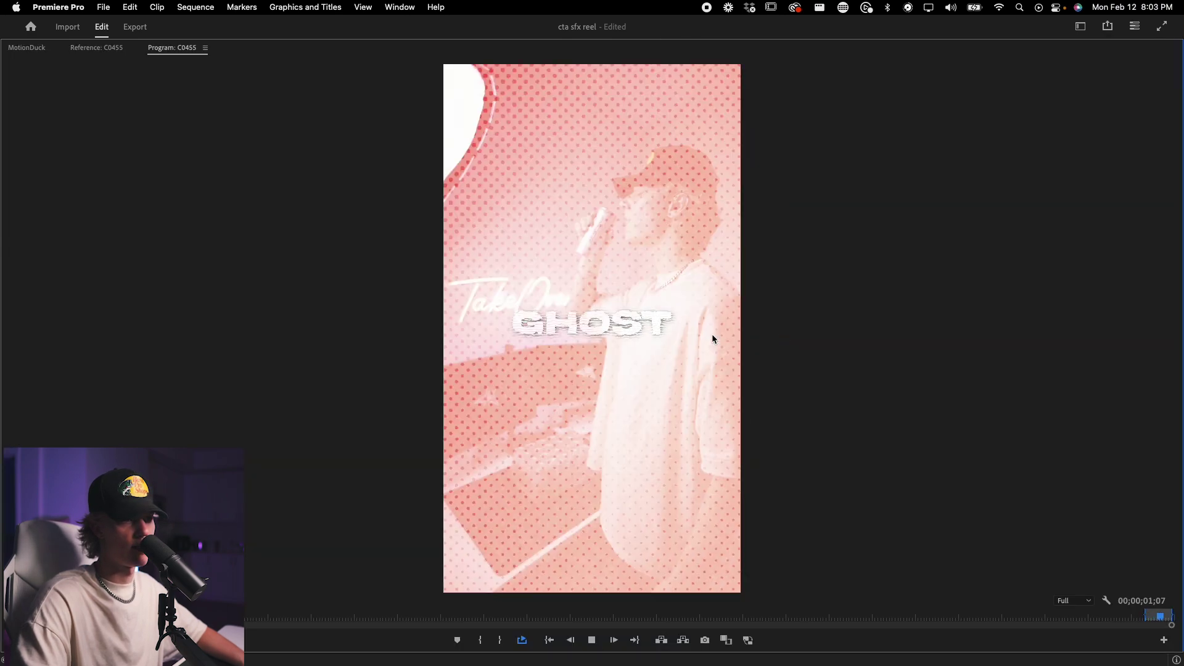
{"action": "key", "text": "grave"}
{"action": "key", "text": "space"}
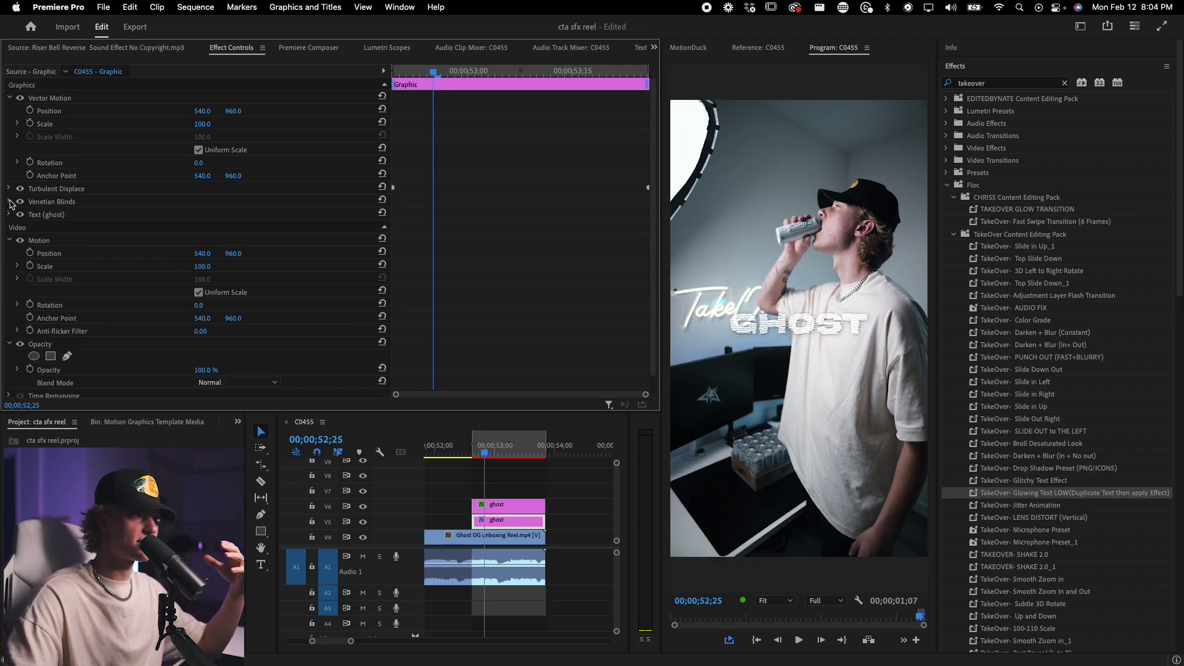
Select Turbulent Displace and Venetian Blinds and save them as the 'Glitch Text Takeover' preset
{"action": "left_click", "coordinate": [56, 190]}
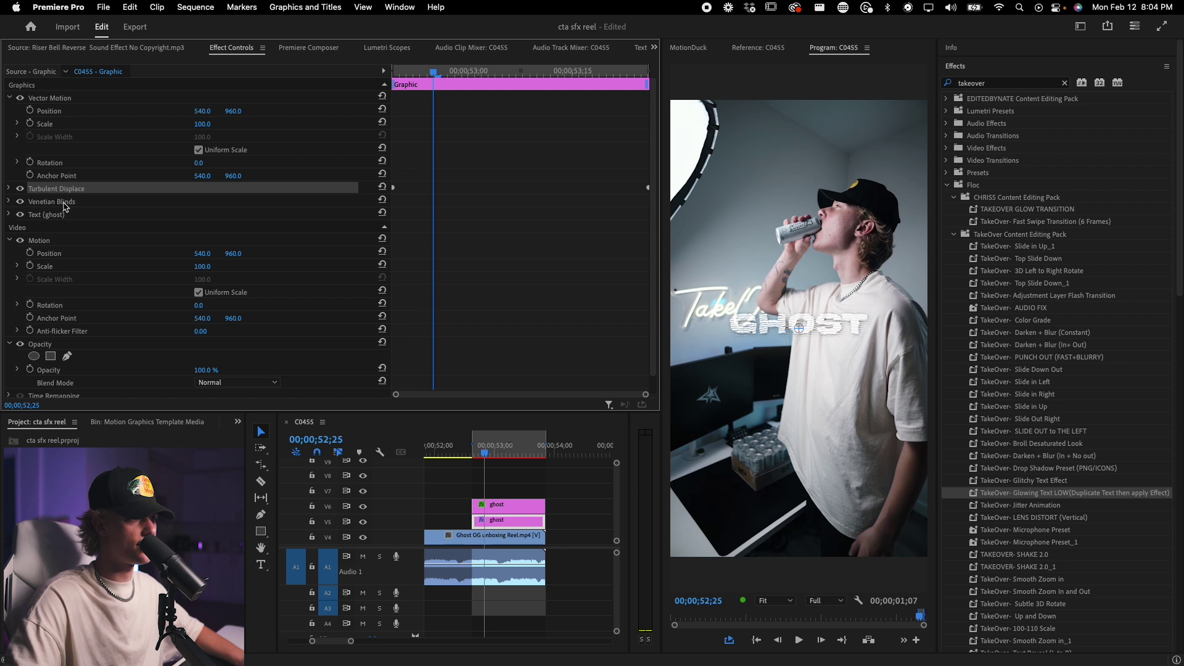
{"action": "left_click", "coordinate": [70, 203], "text": "shift"}
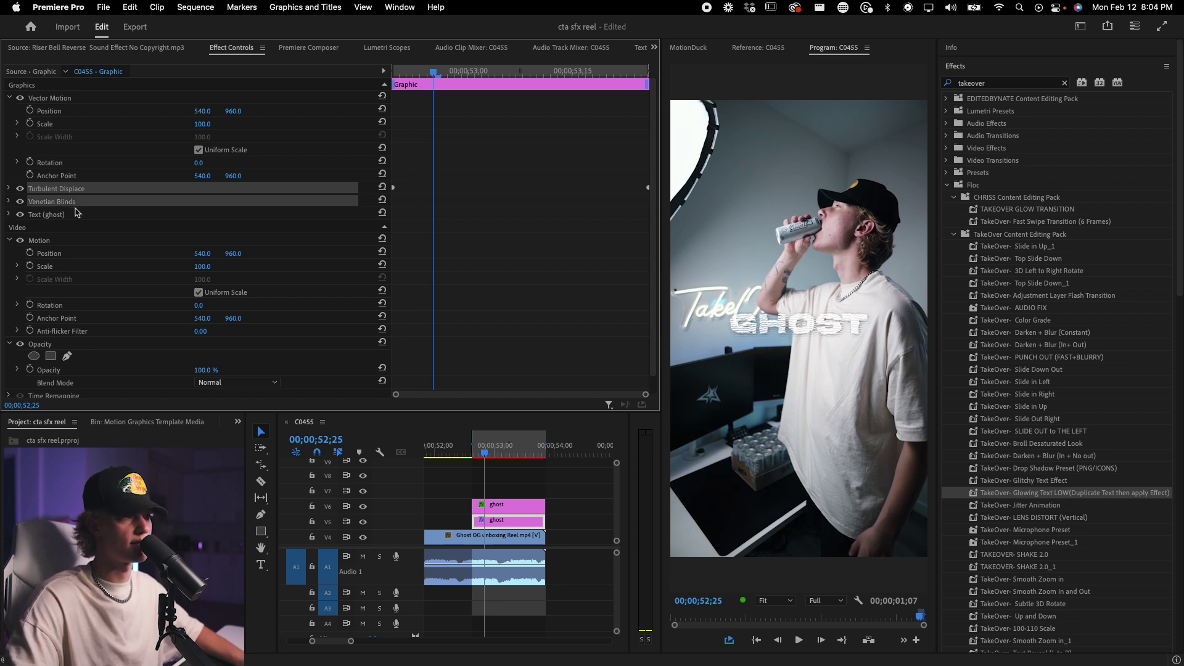
{"action": "right_click", "coordinate": [77, 212]}
{"action": "left_click", "coordinate": [105, 232]}
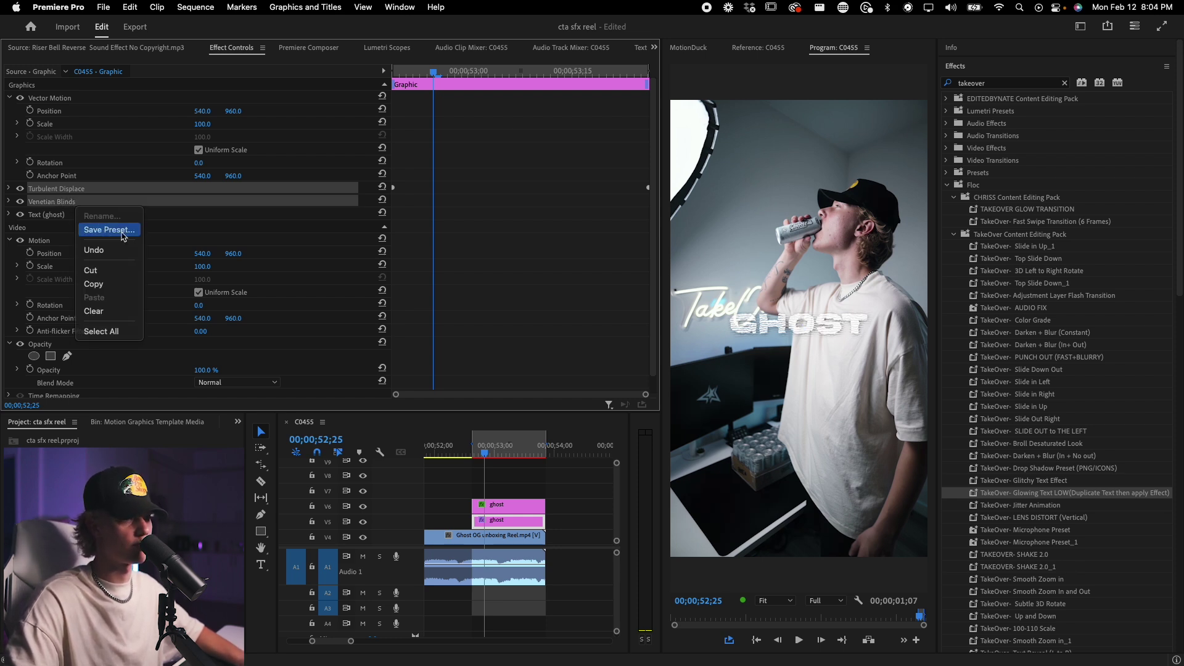
{"action": "type", "text": "Glit"}
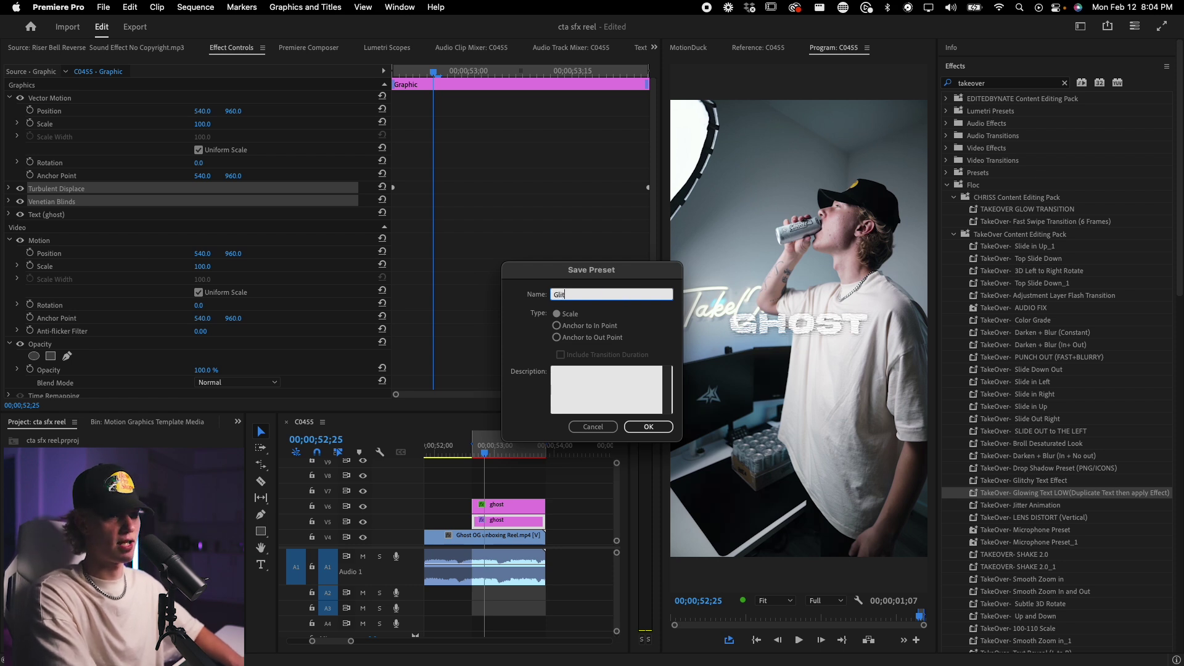
{"action": "type", "text": "ch Text Takeover"}
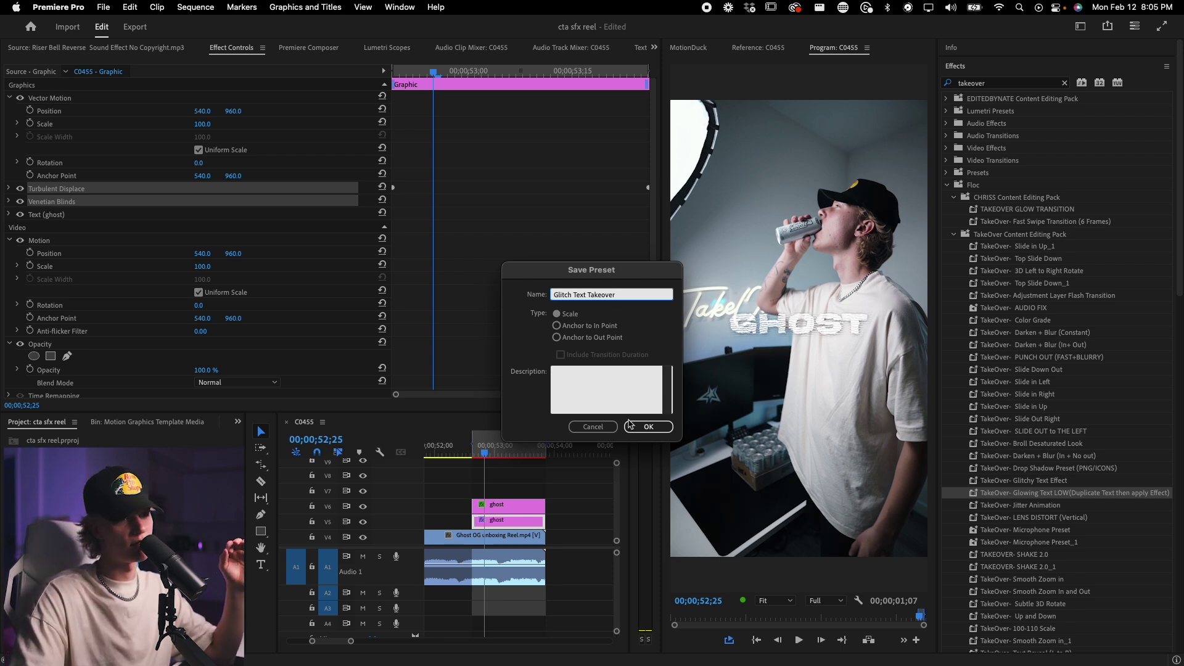
{"action": "left_click", "coordinate": [582, 427]}
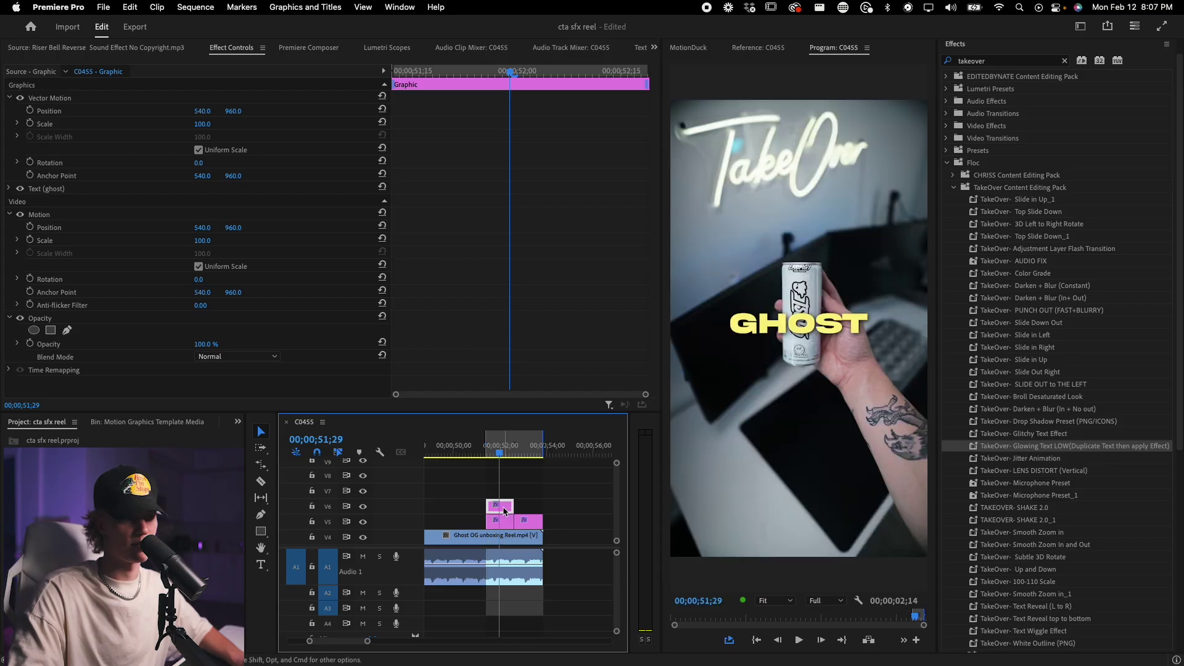
Apply Glowing Text LOW to the V6 GHOST copy and TakeOver- Glitchy Text Effect to V5
{"action": "left_click_drag", "start_coordinate": [1018, 450], "coordinate": [517, 502]}
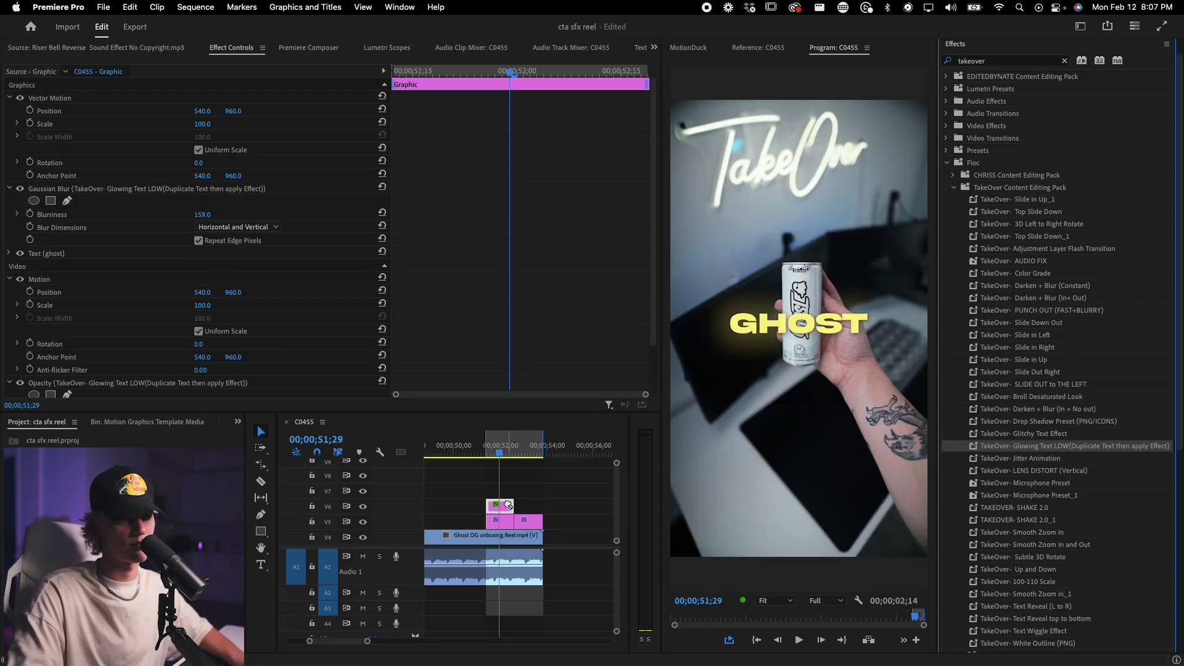
{"action": "left_click", "coordinate": [521, 446]}
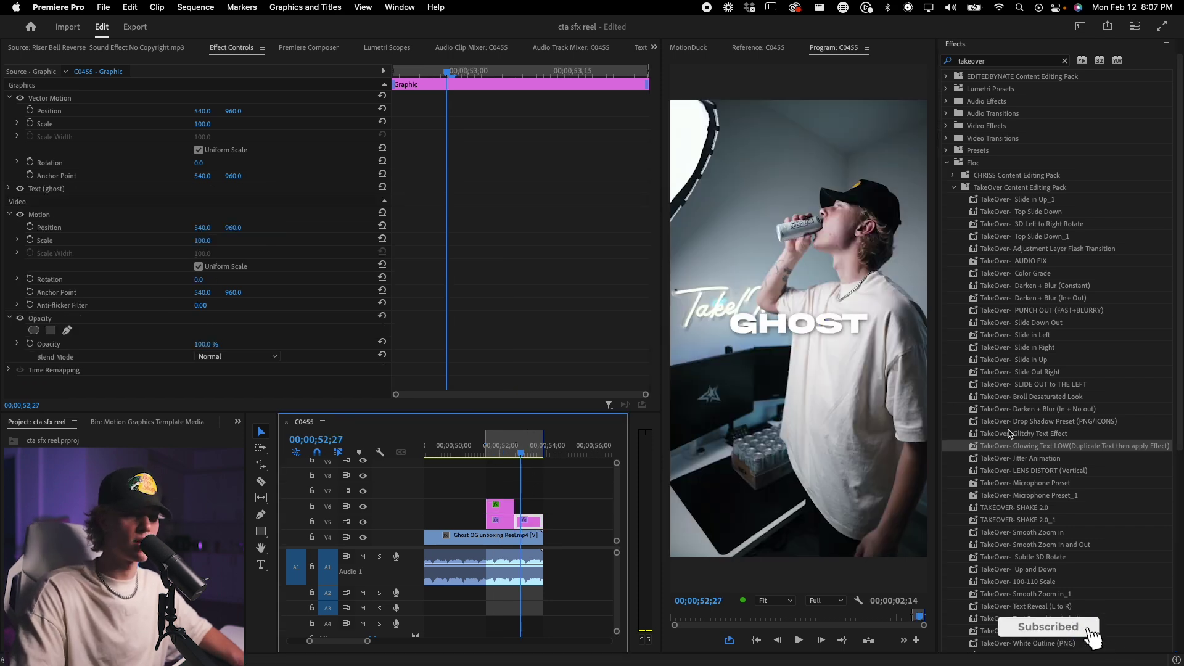
{"action": "left_click_drag", "start_coordinate": [1024, 434], "coordinate": [523, 522]}
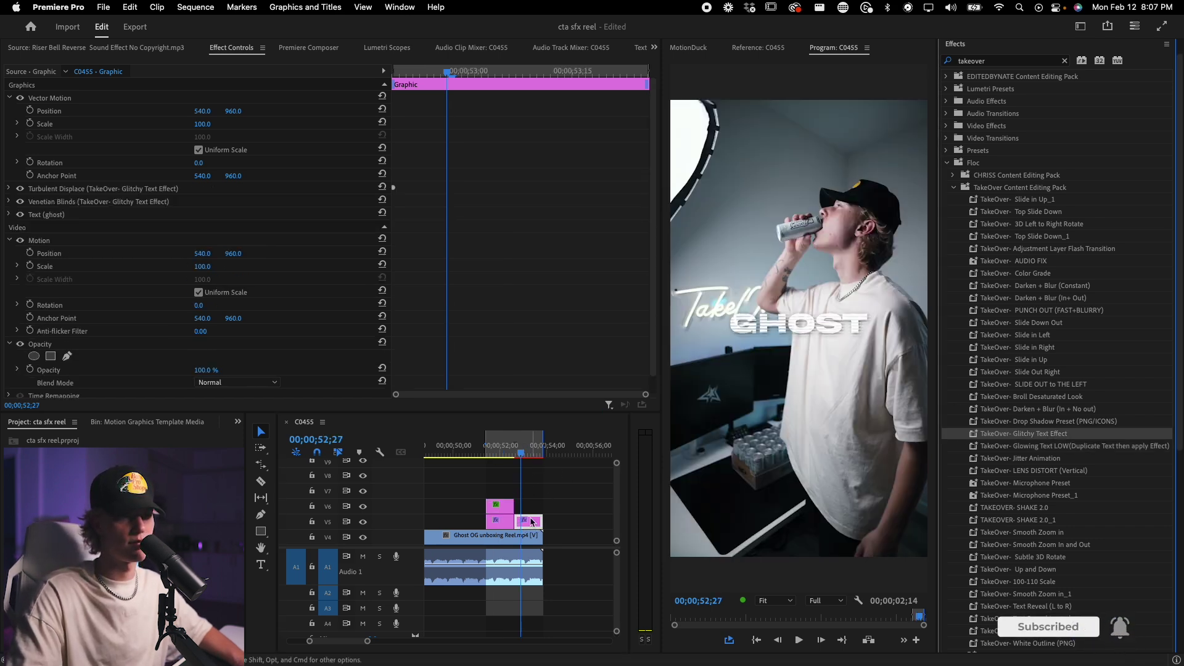